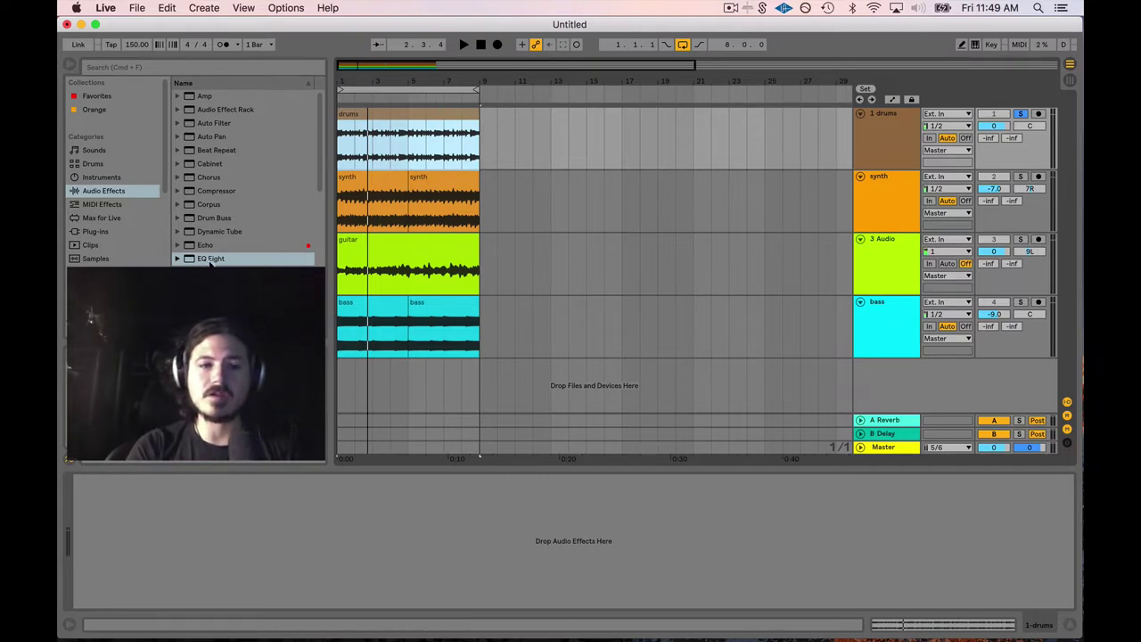
Put an EQ Eight on the drums track and play the drums briefly through it
drag(214, 258, 371, 154)
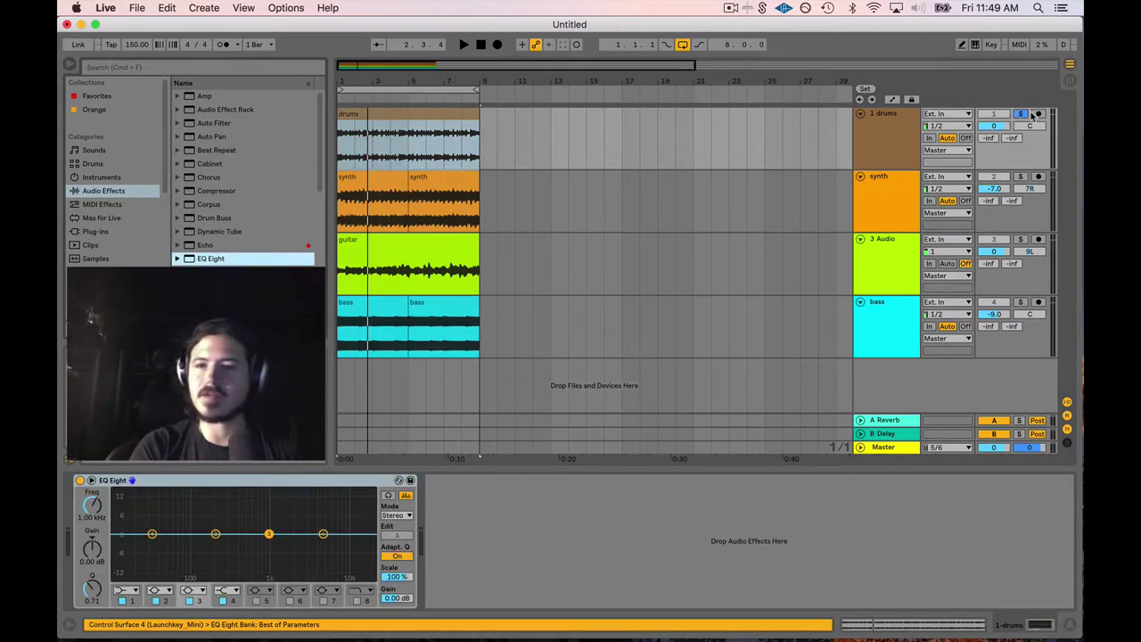
key(space)
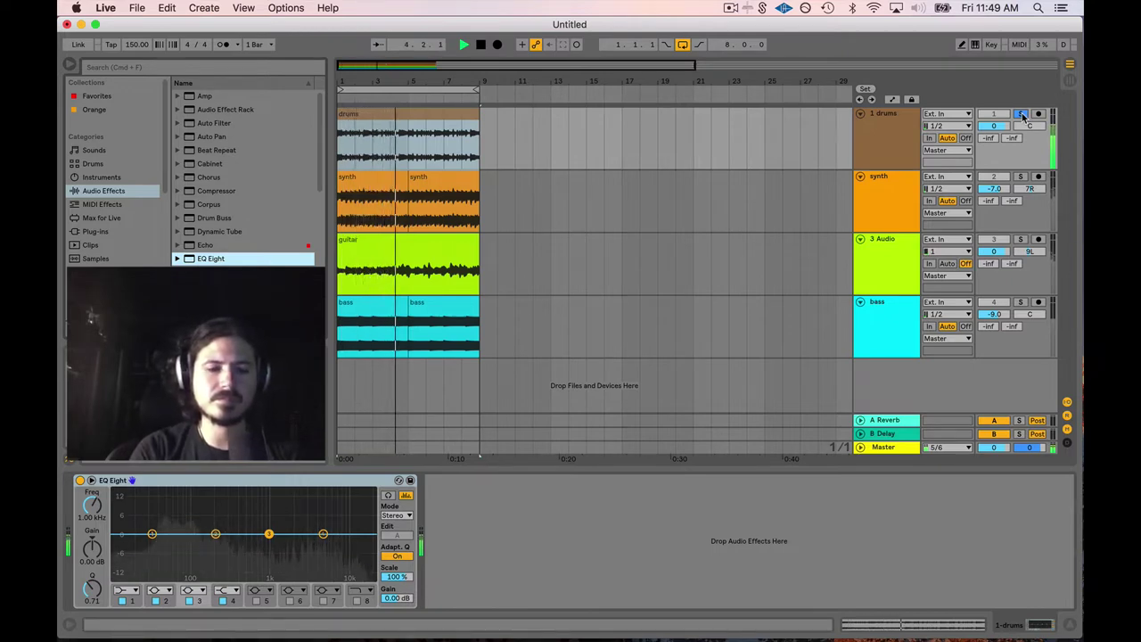
key(space)
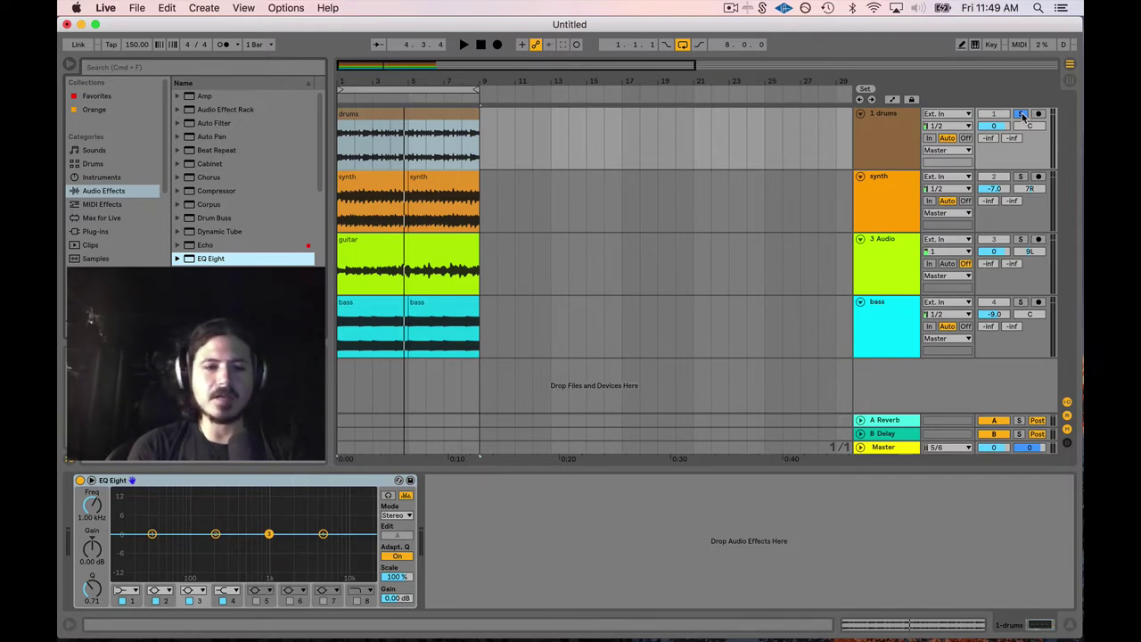
Solo the drums track, turn on EQ band audition, and play the selected drums clip
click(1022, 116)
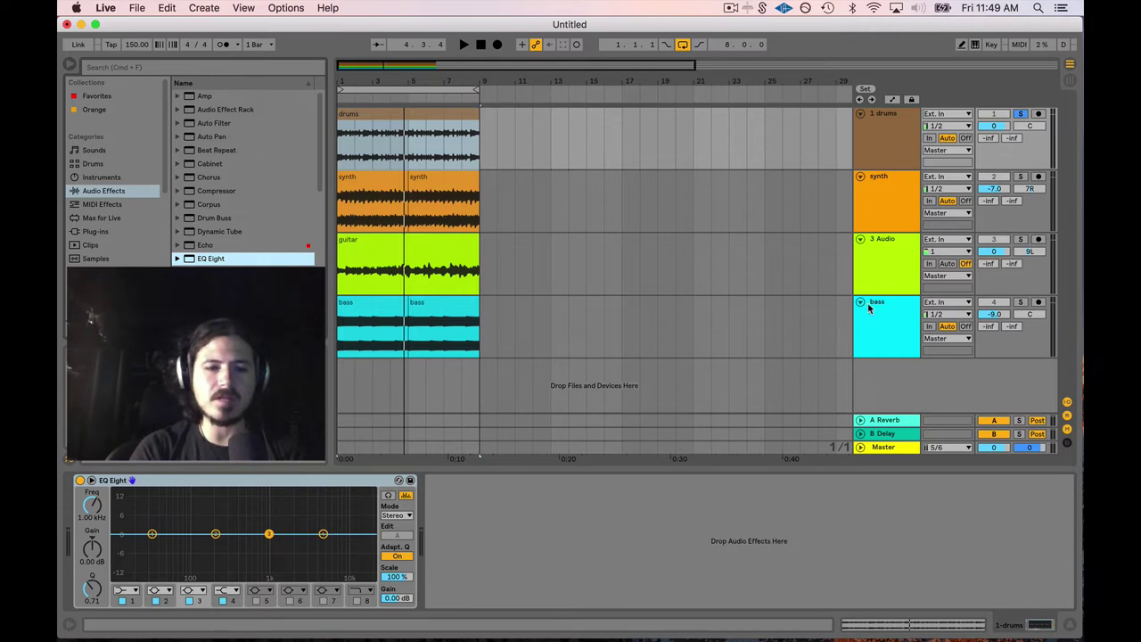
click(388, 497)
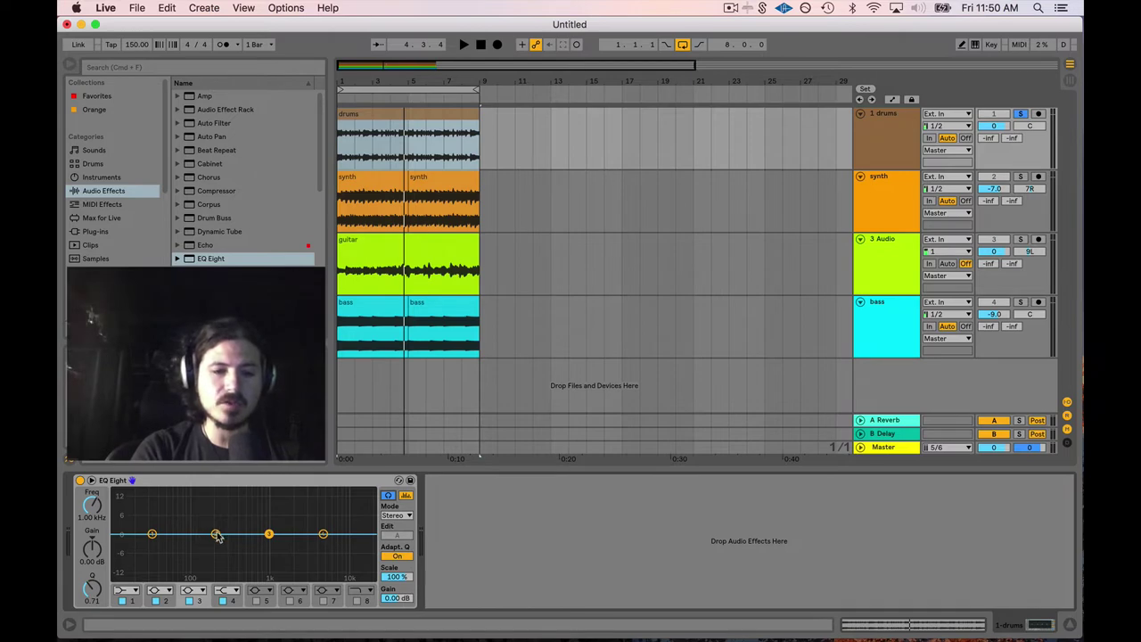
click(339, 160)
key(space)
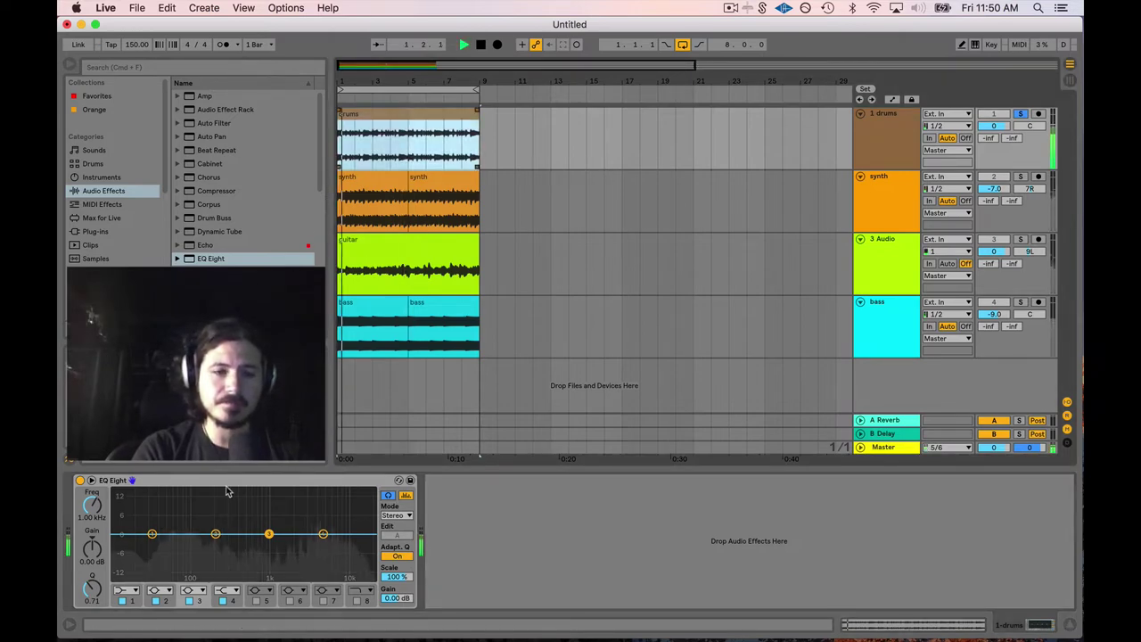
Narrow drums EQ band 2 to Q 2.03 at 198 Hz with a slight -0.87 dB dip
click(216, 534)
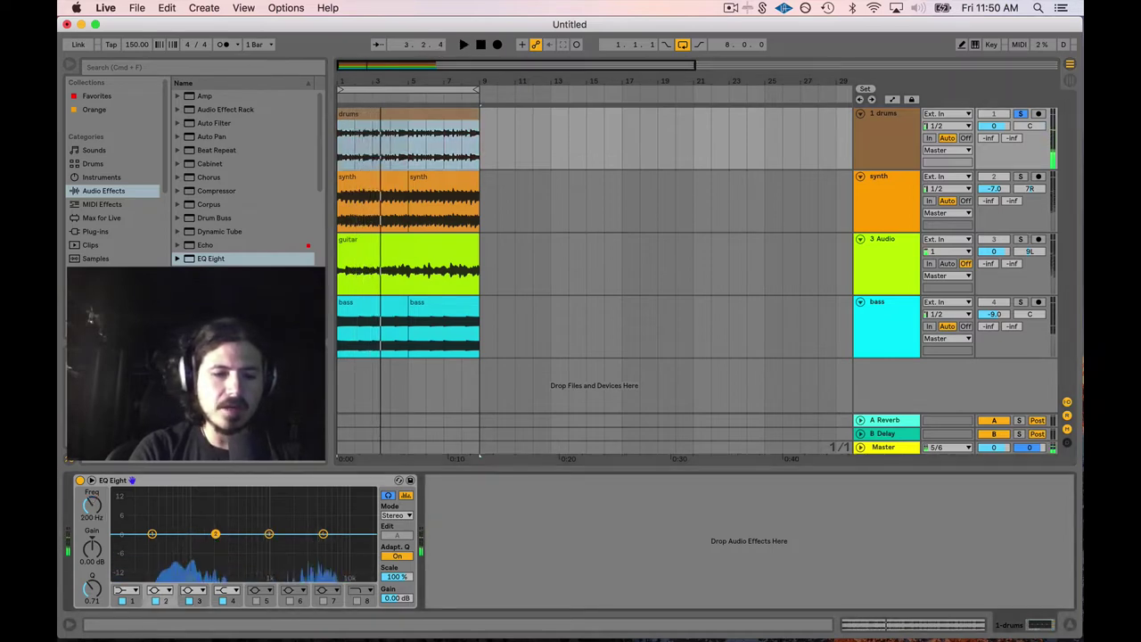
key(space)
mouse_move(217, 535)
mouse_down()
mouse_move(216, 520)
mouse_move(215, 551)
mouse_move(216, 536)
mouse_up()
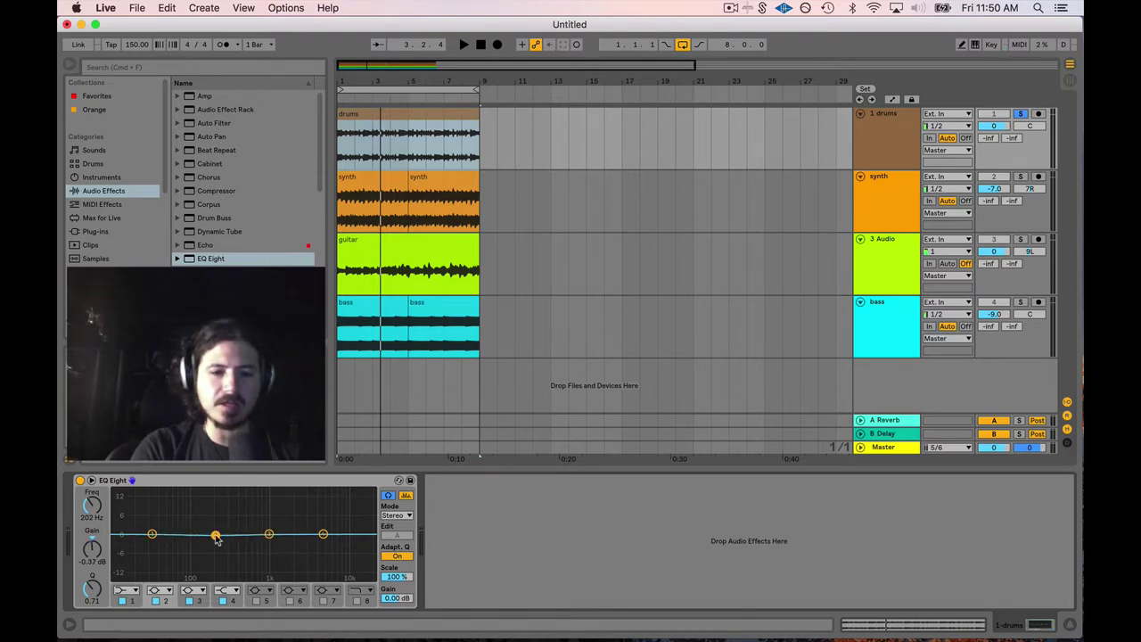
drag(94, 599, 95, 583)
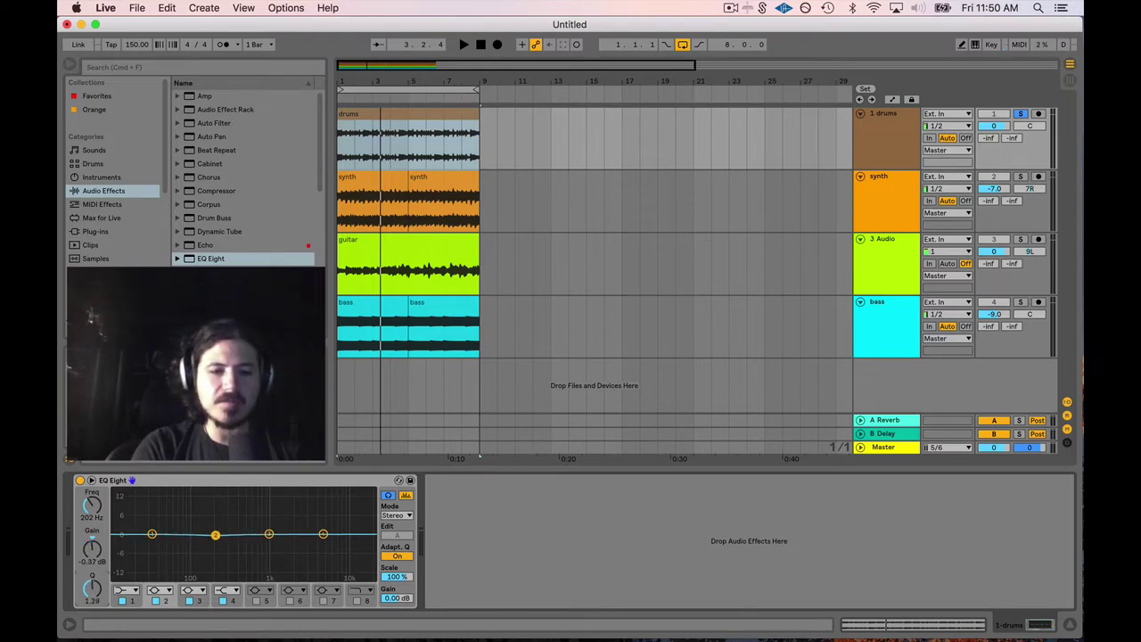
drag(217, 537, 214, 535)
drag(96, 591, 97, 584)
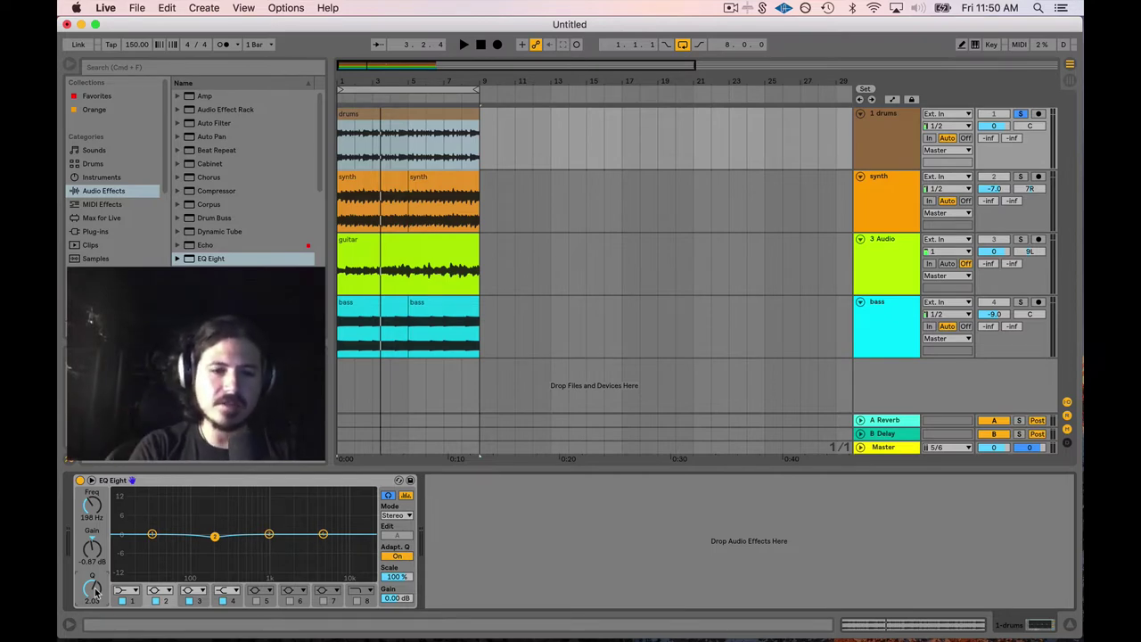
Sweep drums EQ band 2 down into a -10.5 dB notch at 104 Hz while listening
key(space)
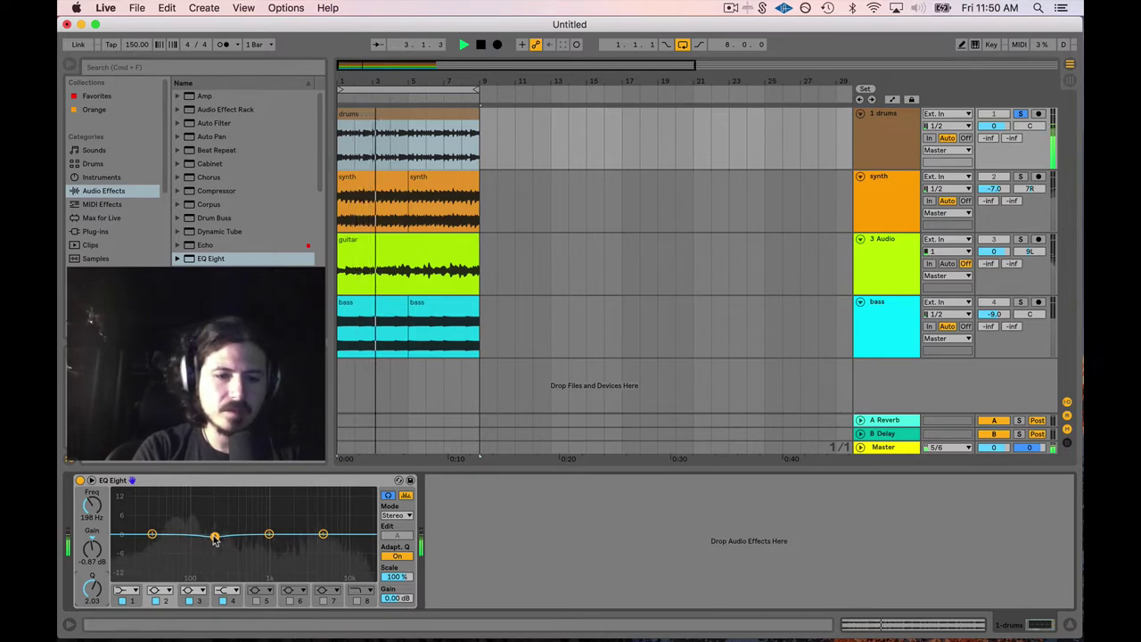
key(space)
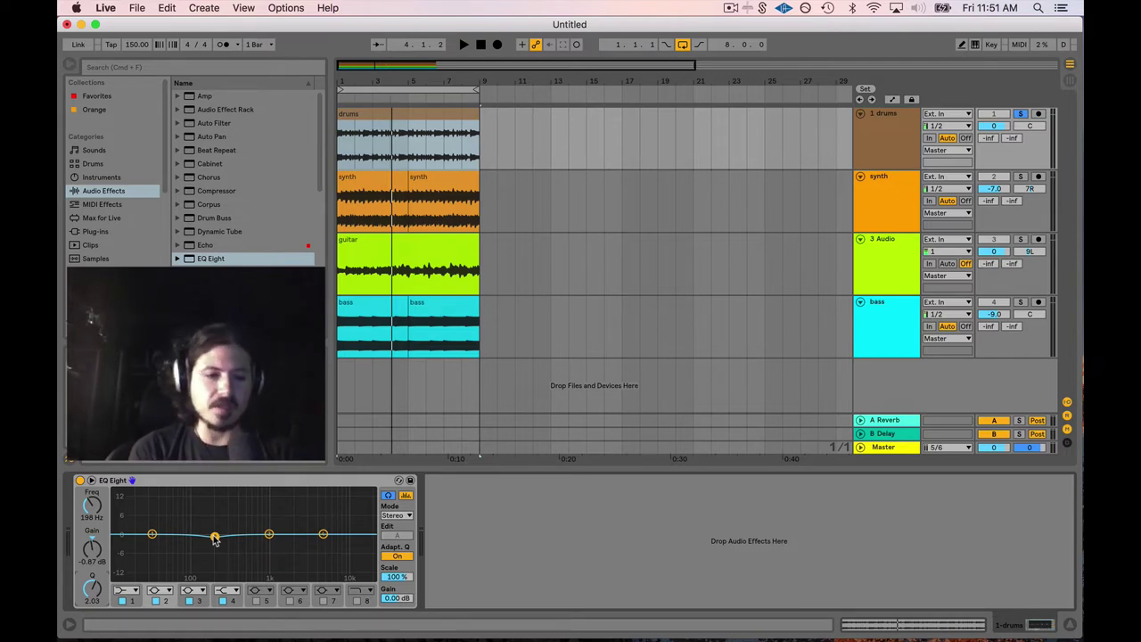
drag(214, 539, 206, 534)
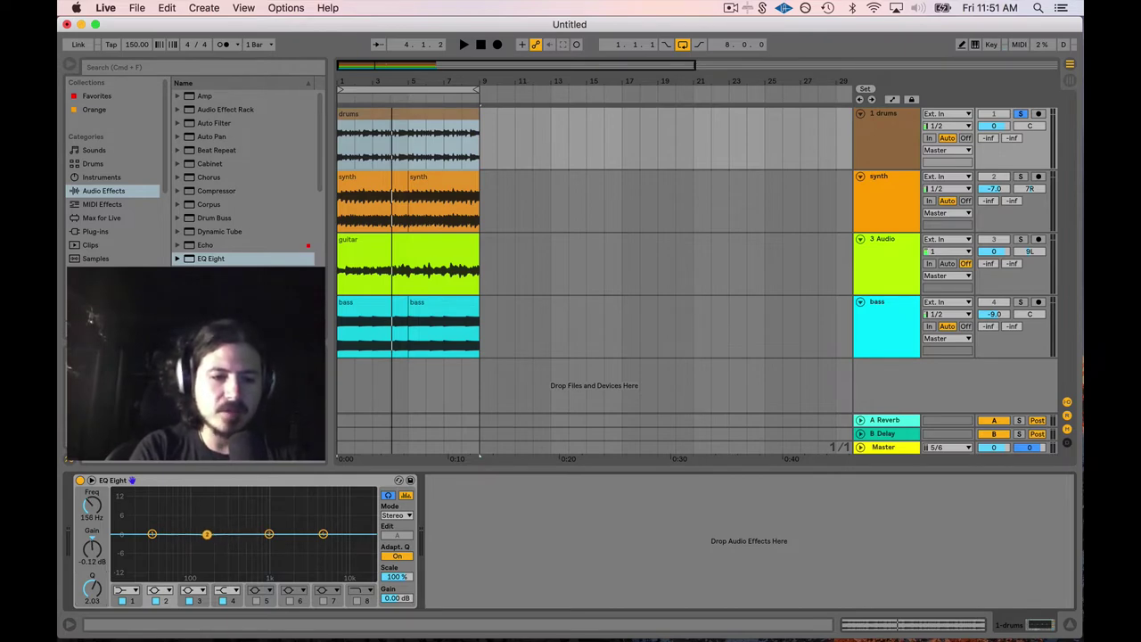
key(space)
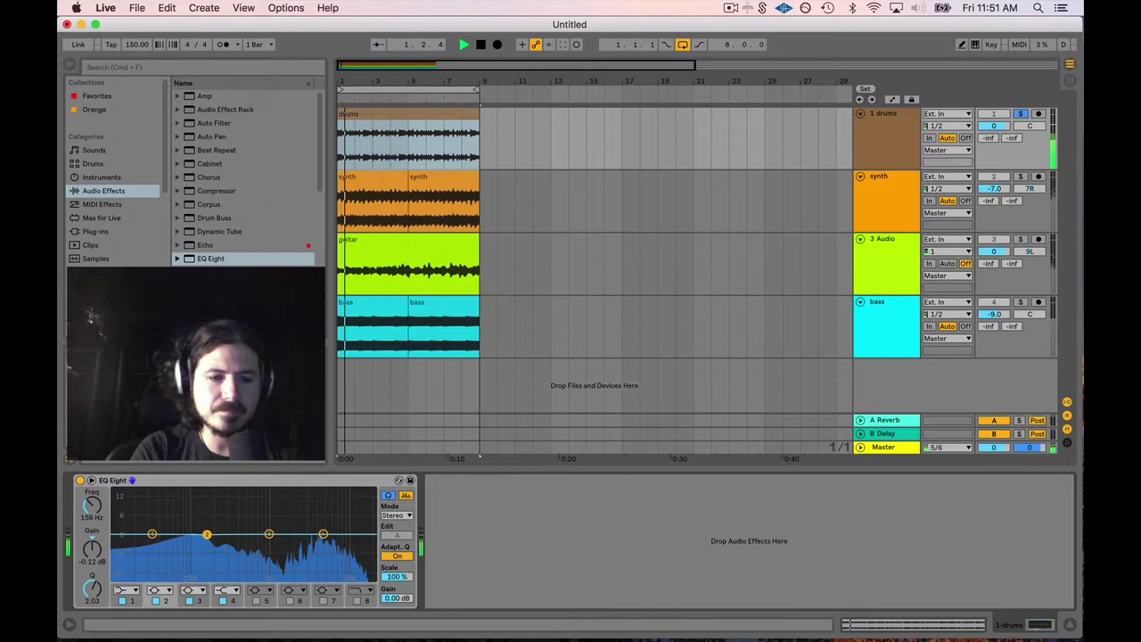
drag(206, 537, 193, 564)
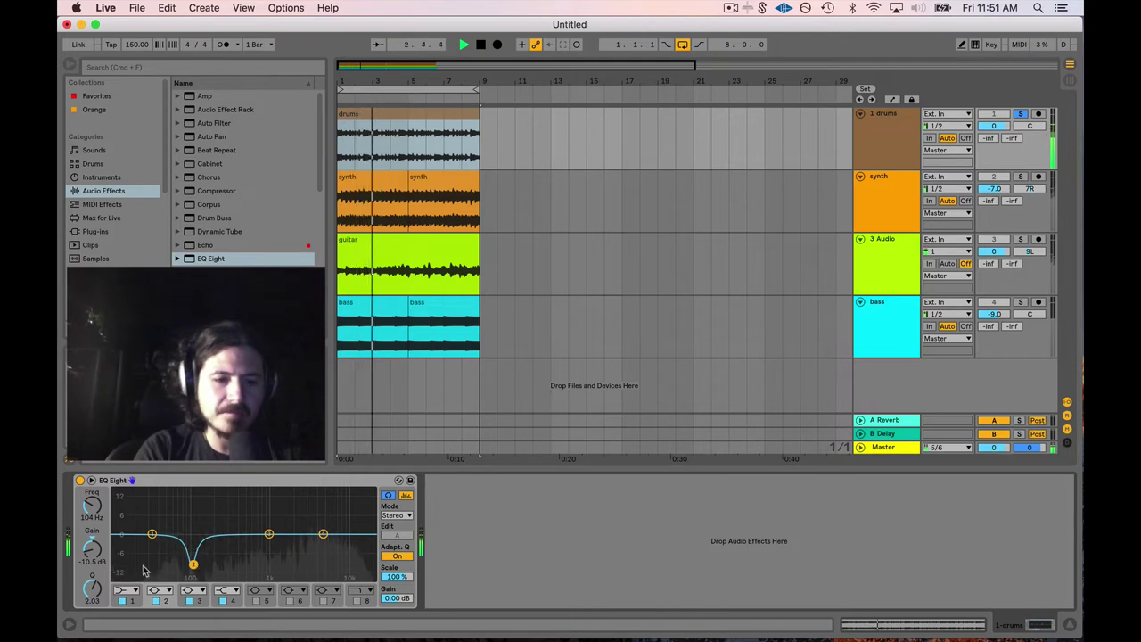
Widen band 2 to Q 1.87 and notch band 3 at 3.23 kHz, -12.3 dB, Q 6.98
drag(190, 548, 190, 558)
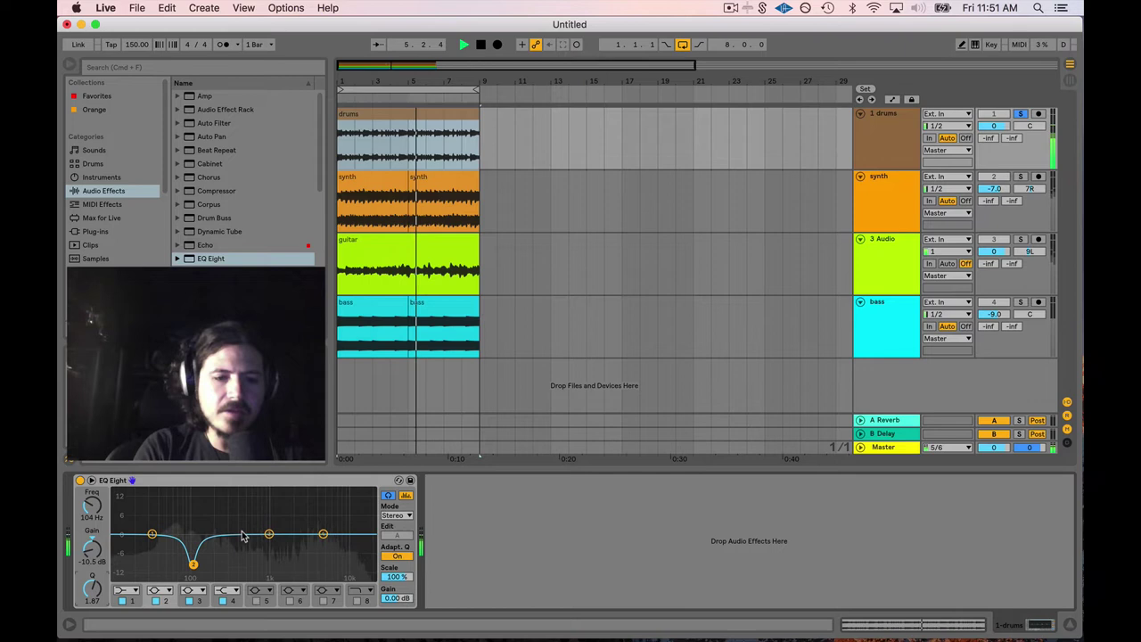
key(space)
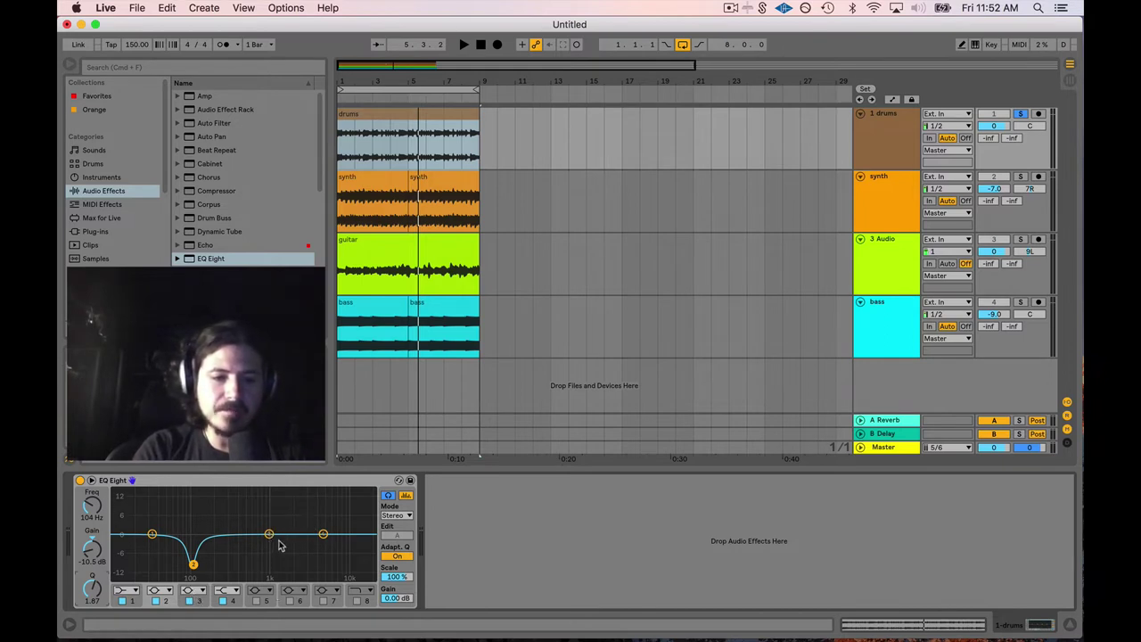
drag(269, 533, 286, 533)
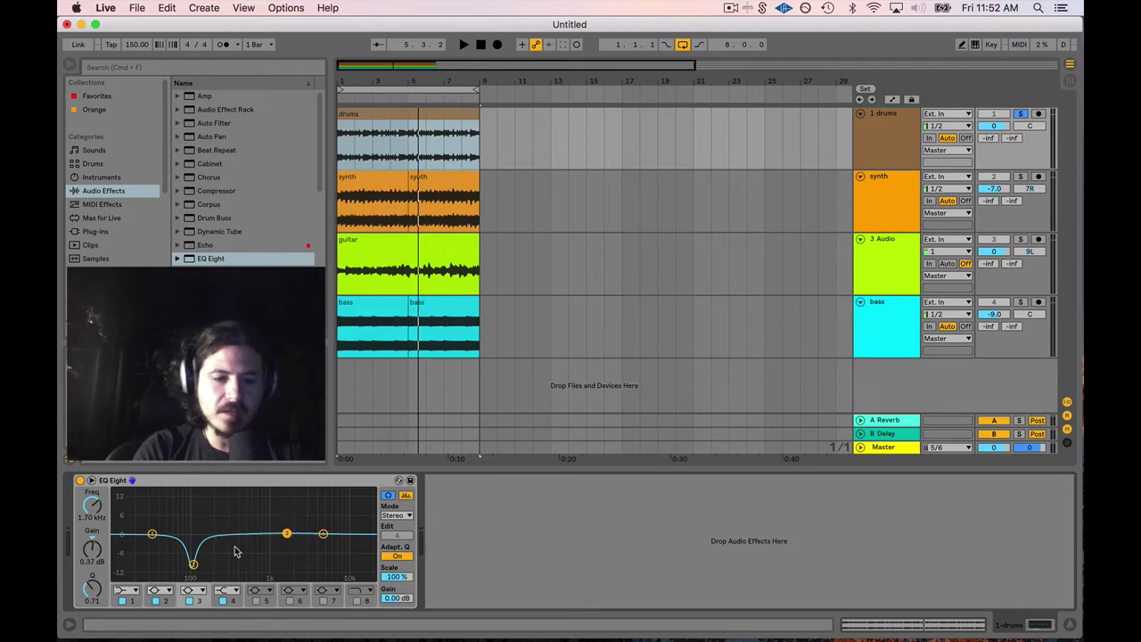
scroll(237, 550, up, 10)
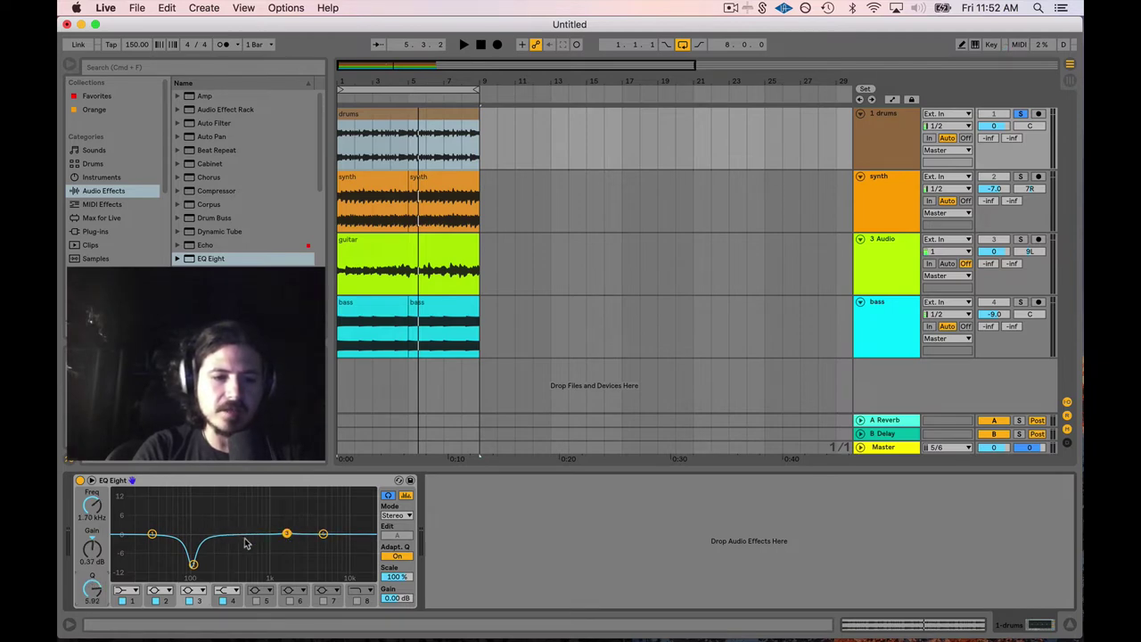
mouse_move(286, 533)
mouse_down()
mouse_move(287, 517)
mouse_move(282, 535)
mouse_move(297, 534)
mouse_up()
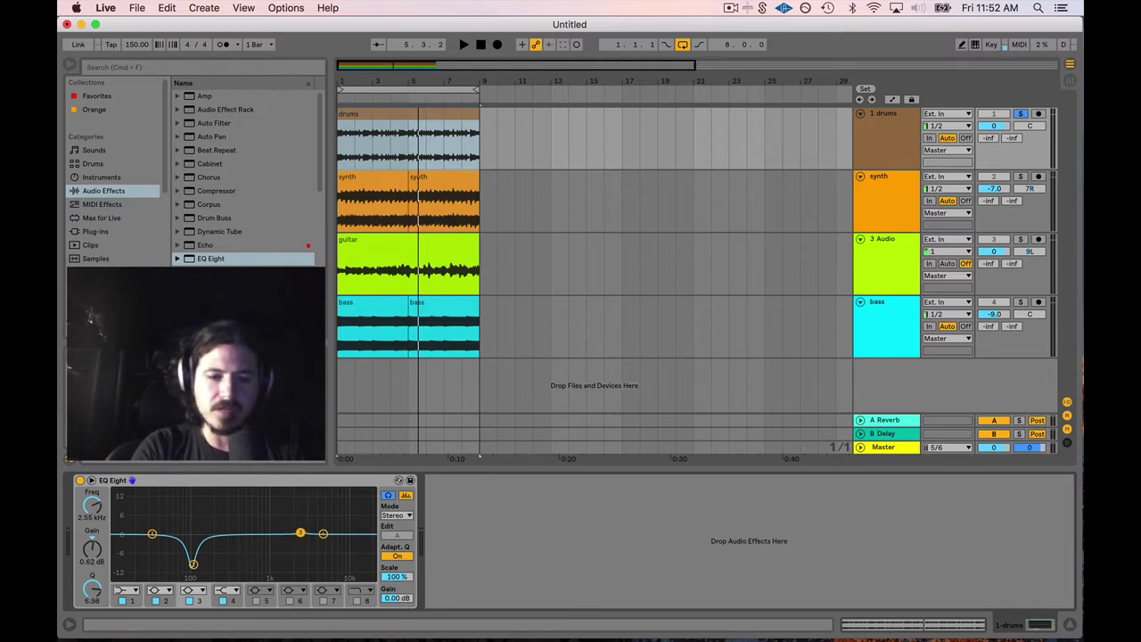
key(space)
drag(298, 533, 308, 568)
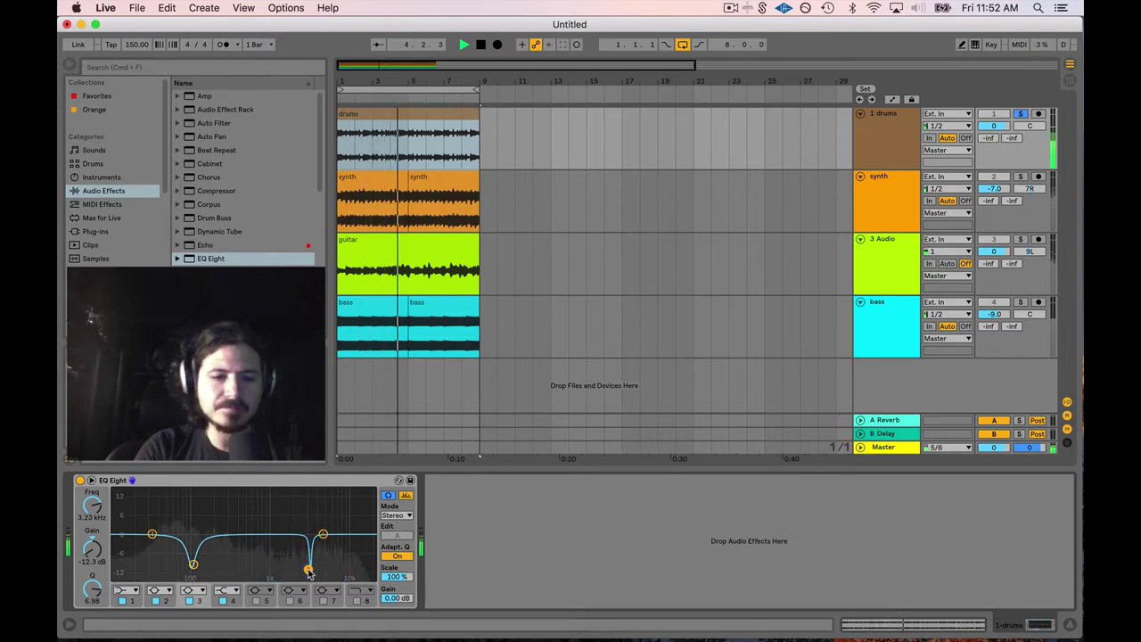
Switch drums EQ band 4 to Bell and notch it at 4.17 kHz, Q 7.27, about -12.6 dB
click(322, 534)
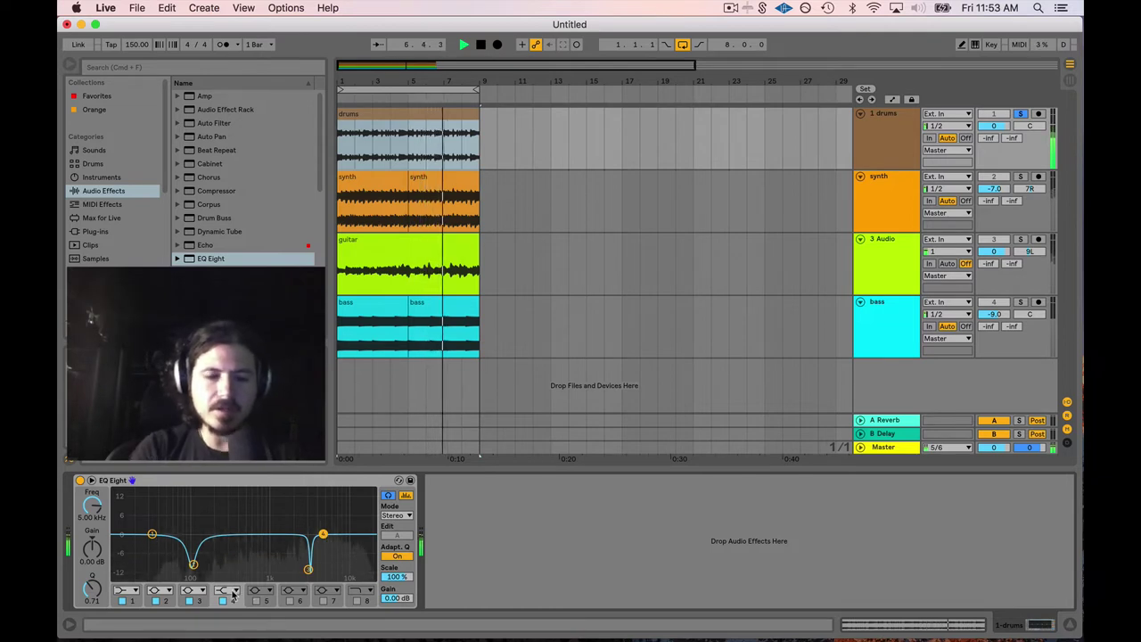
click(234, 592)
click(228, 592)
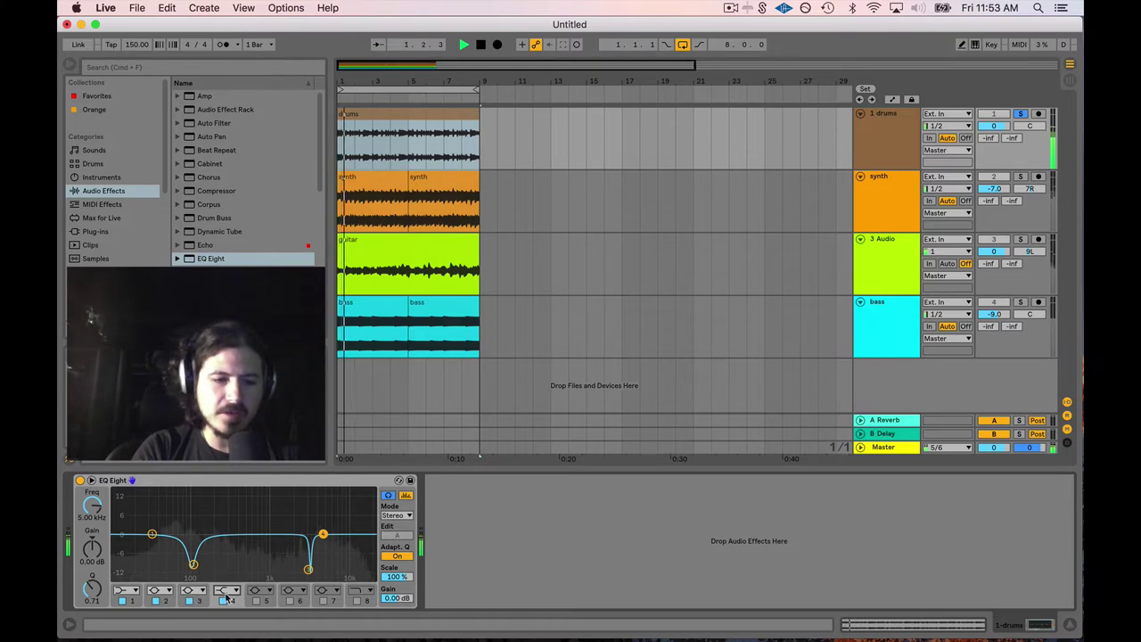
click(228, 592)
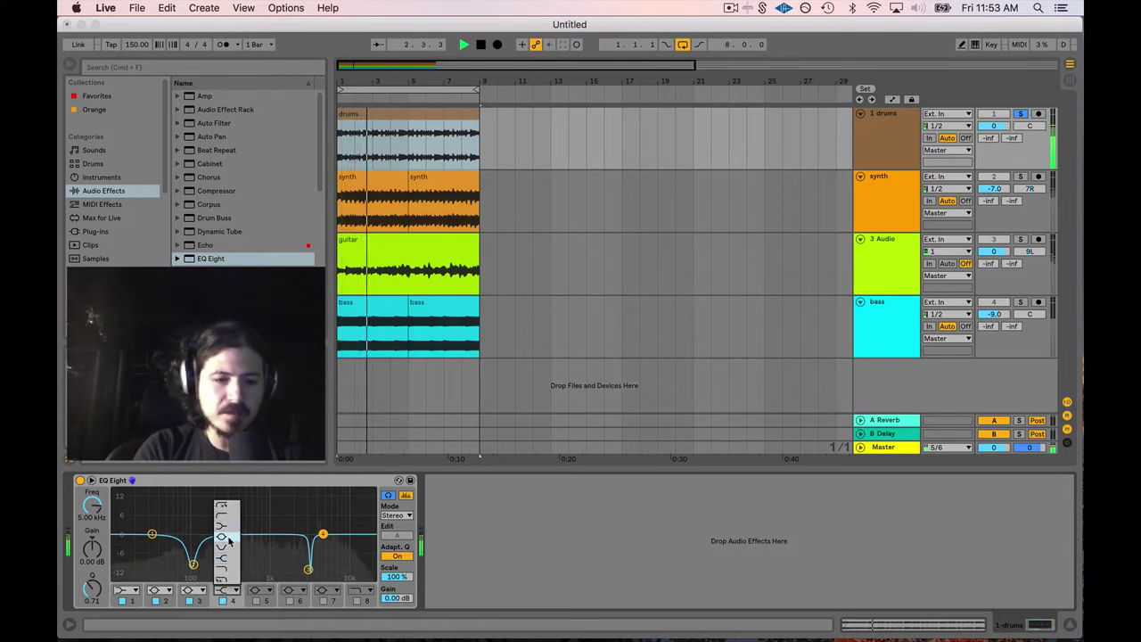
click(227, 545)
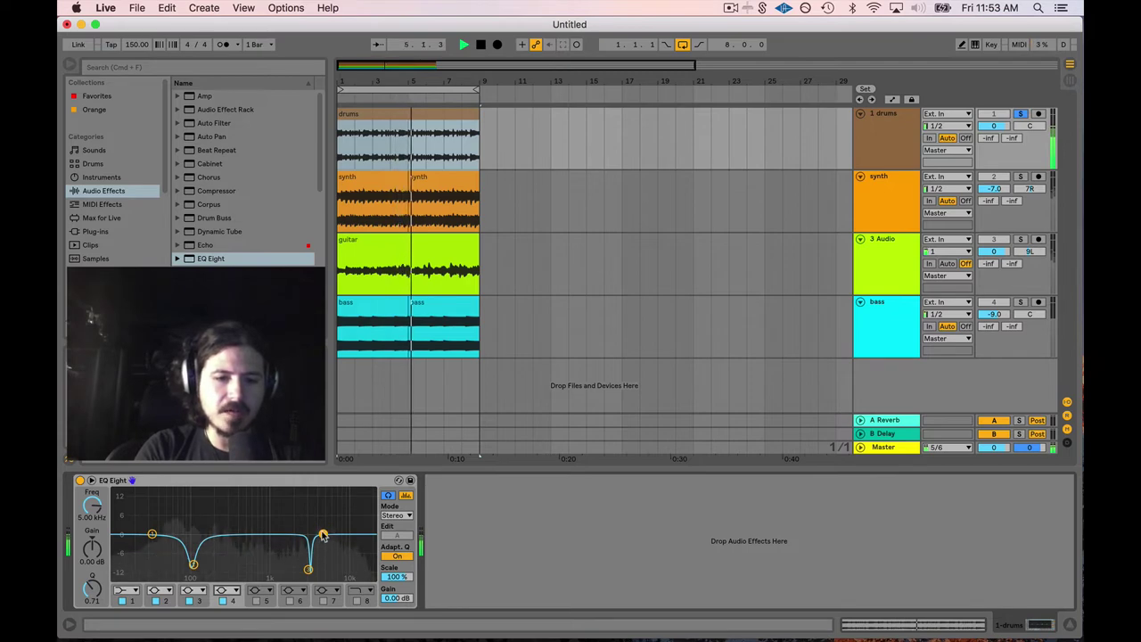
drag(322, 536, 315, 573)
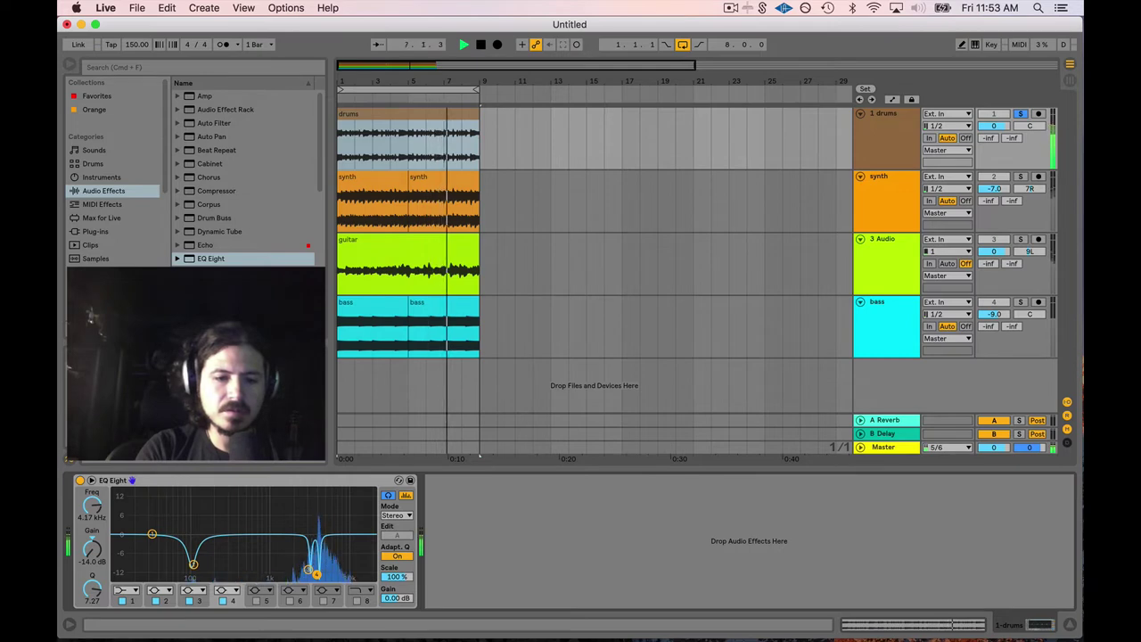
drag(317, 573, 316, 573)
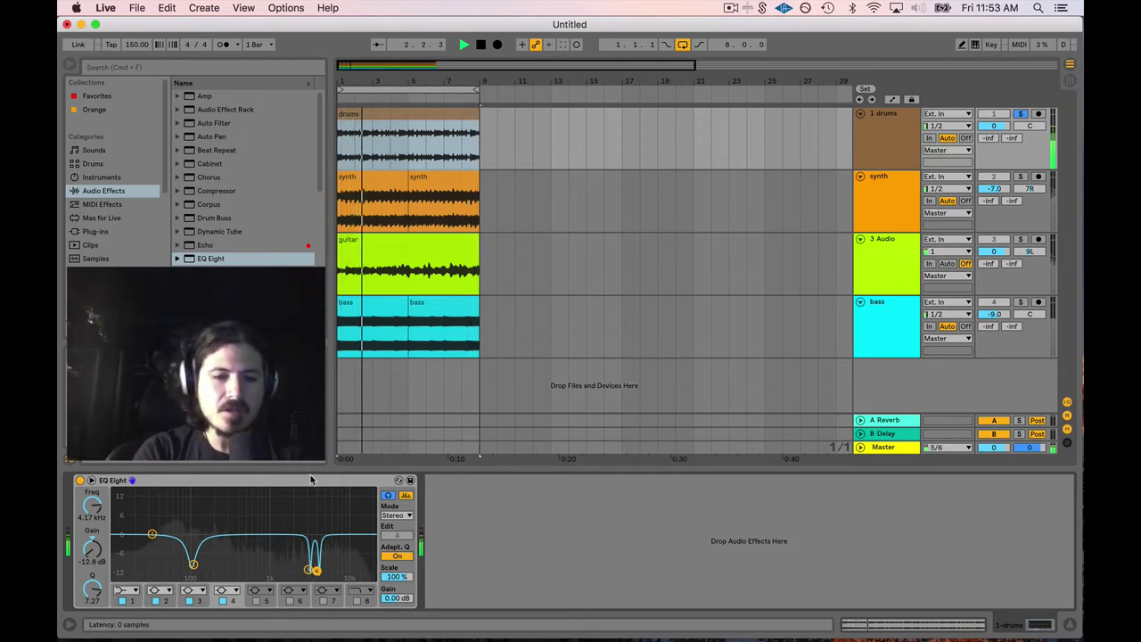
Stop playback, then bypass and re-enable the drums EQ Eight to hear the original
key(space)
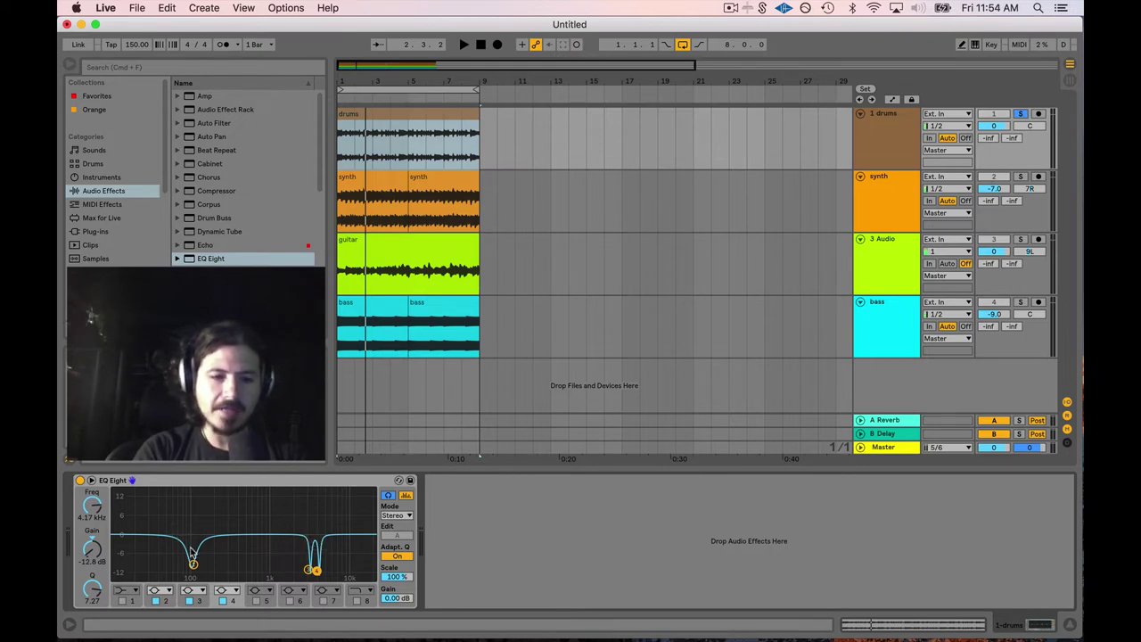
click(80, 480)
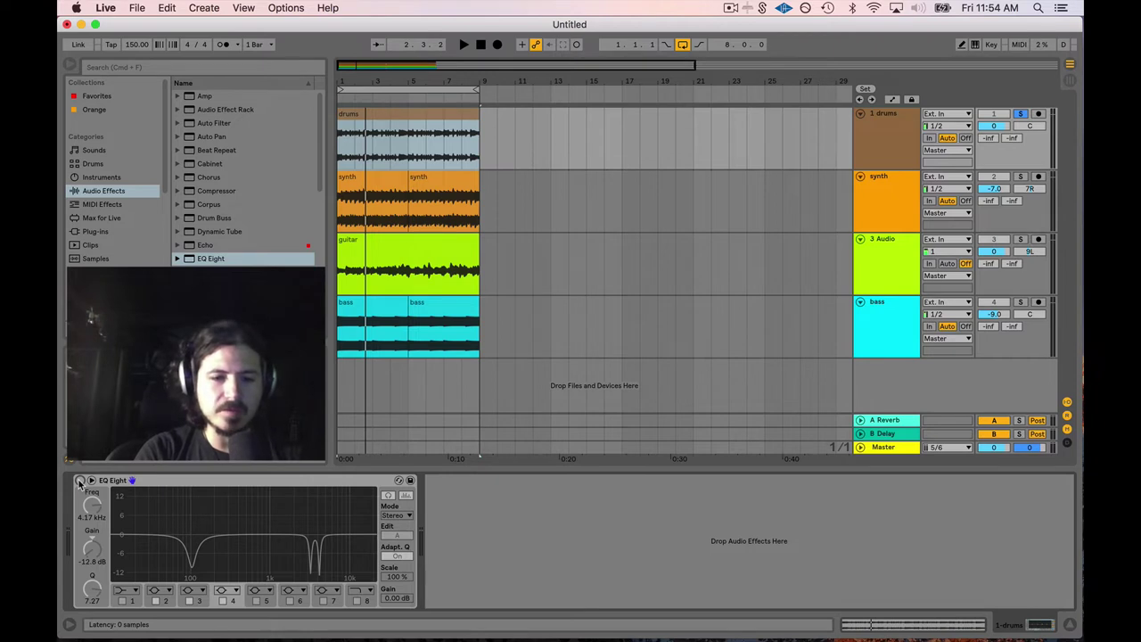
click(79, 480)
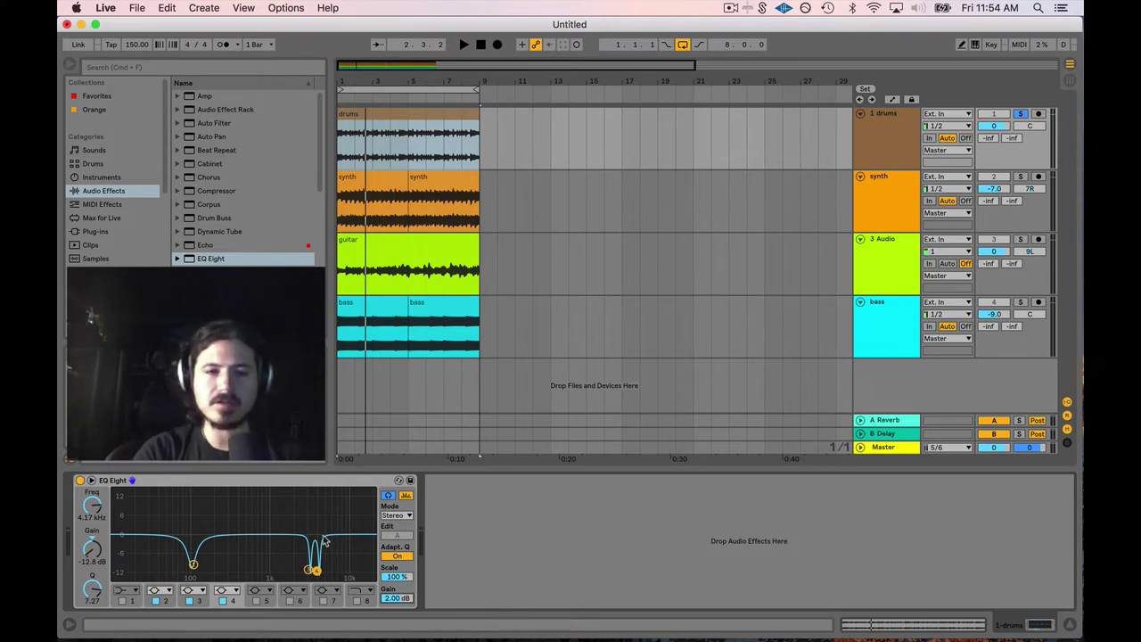
Play the drums while toggling their EQ Eight on and off repeatedly to compare
click(80, 480)
key(space)
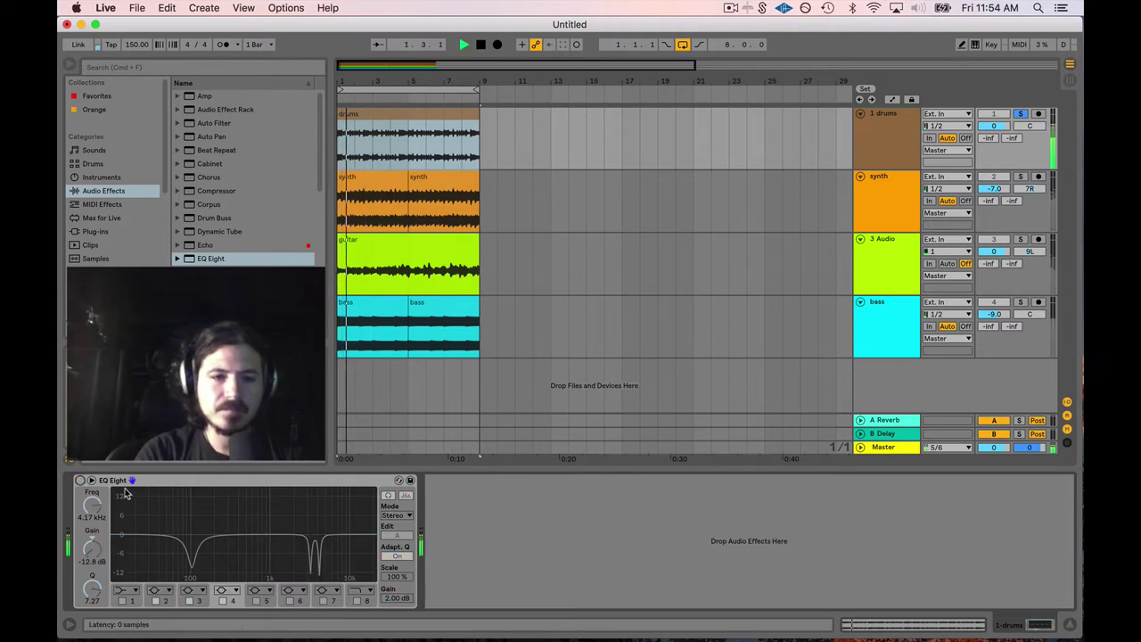
click(79, 481)
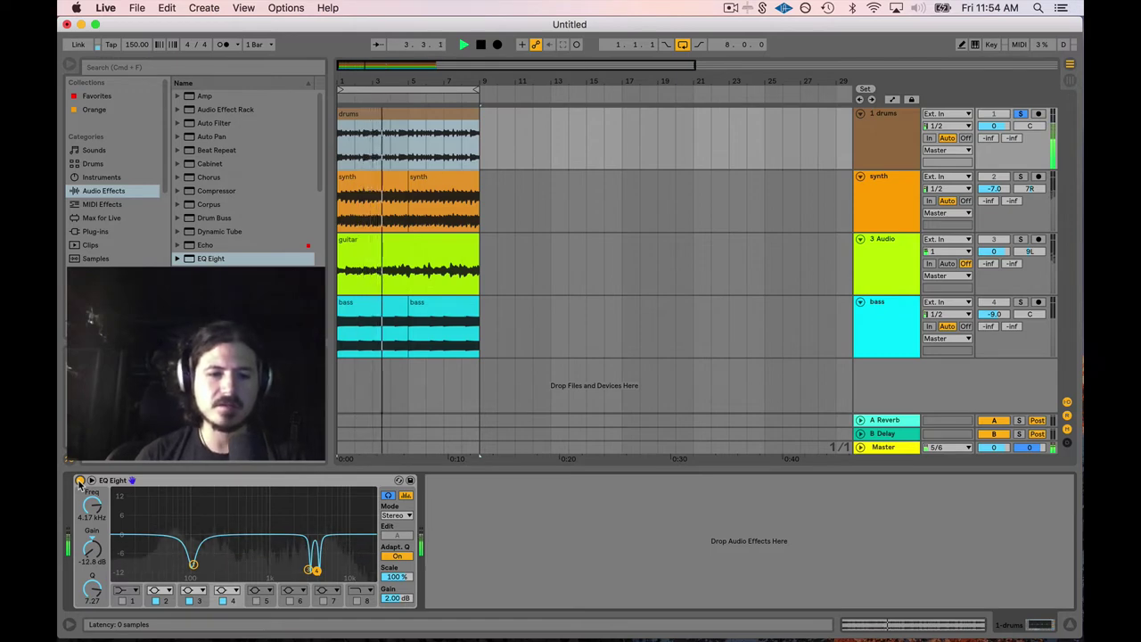
click(79, 480)
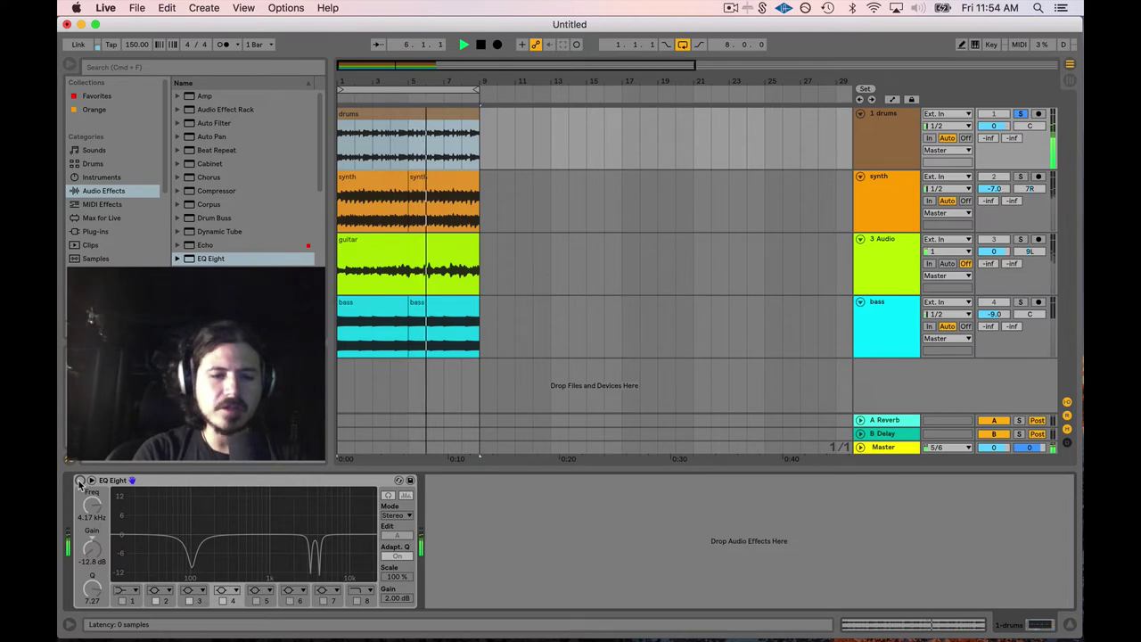
click(80, 481)
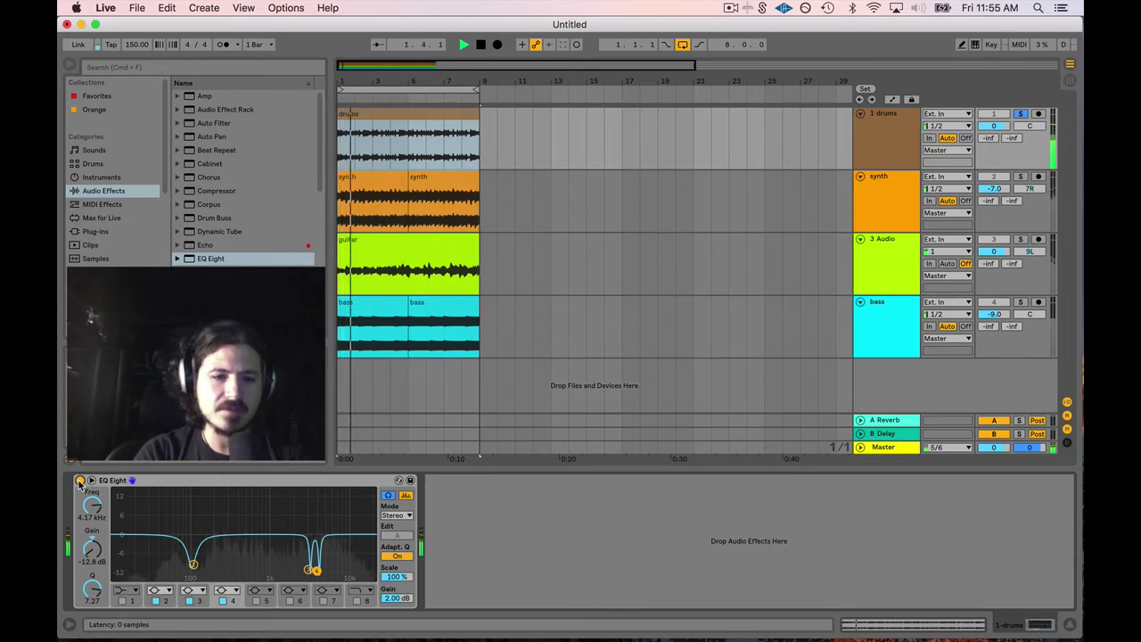
click(79, 481)
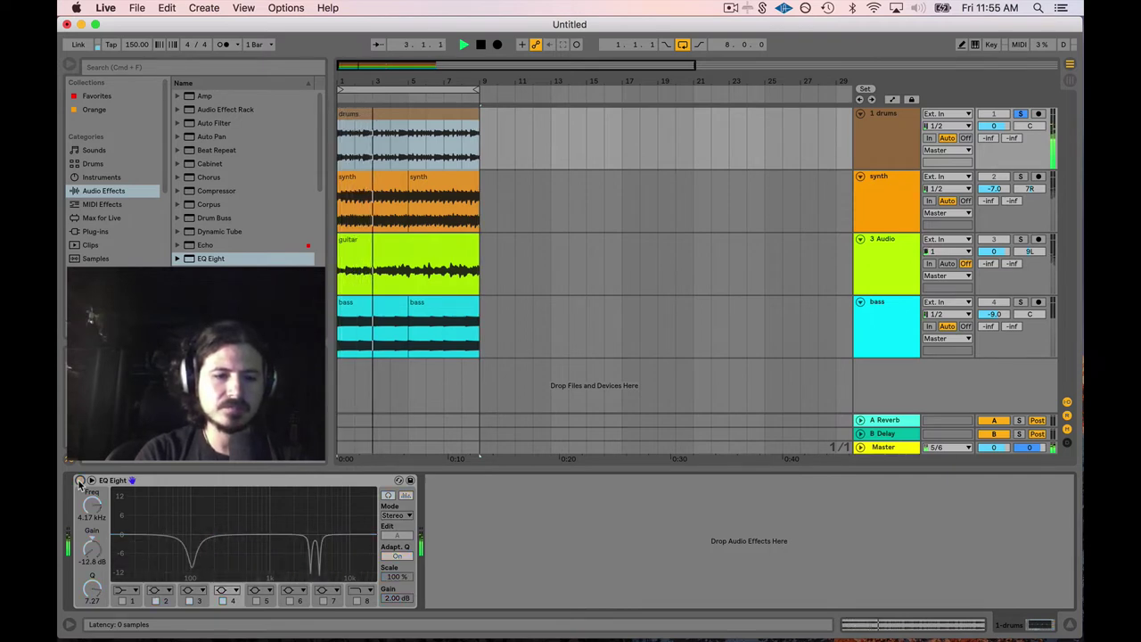
click(80, 481)
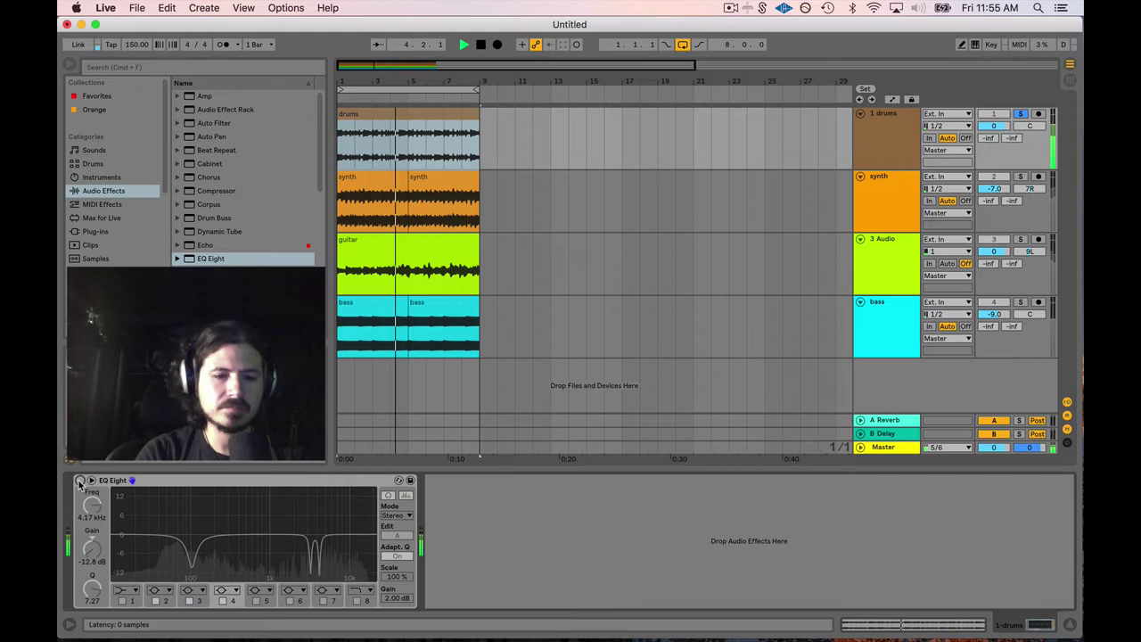
click(80, 480)
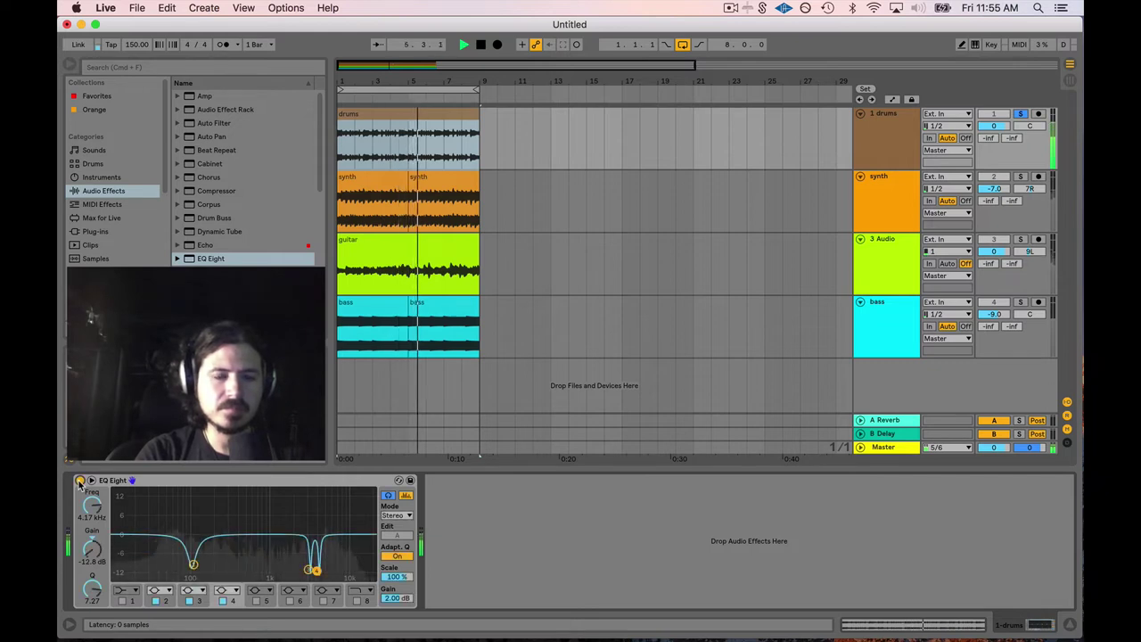
Stop playback, solo the guitar track, and select its clip to show the Tuner
key(space)
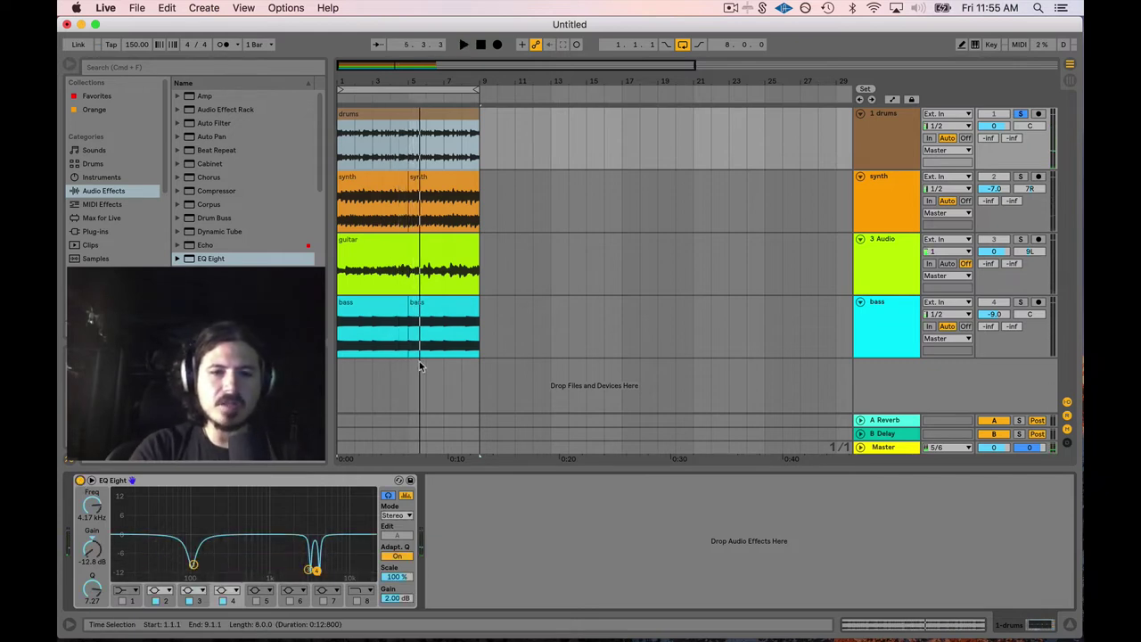
click(1021, 241)
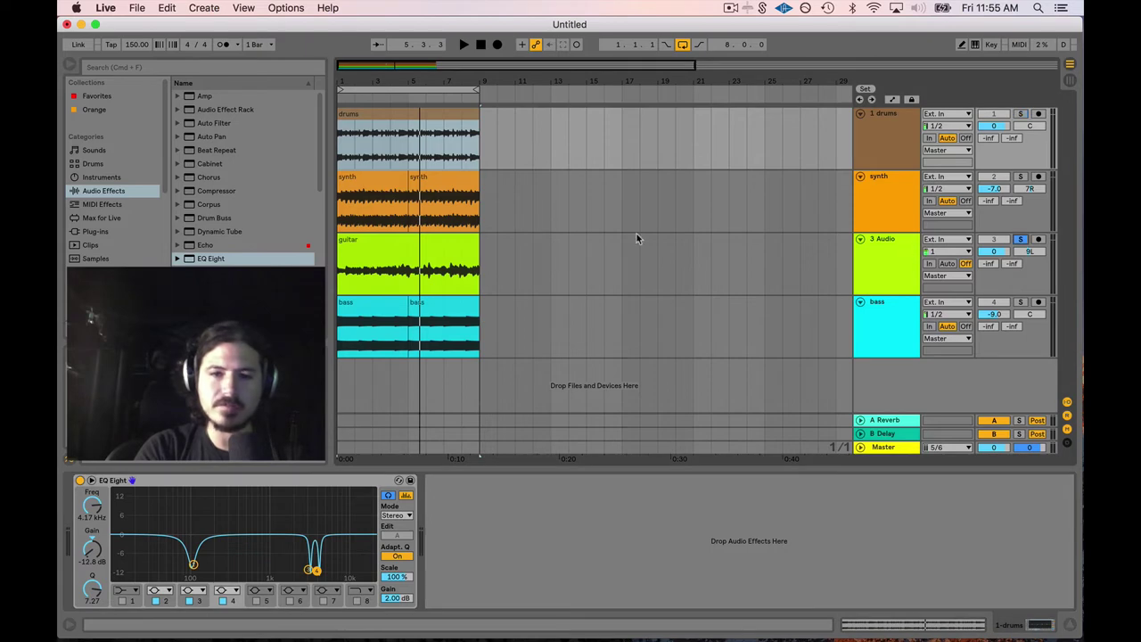
click(400, 245)
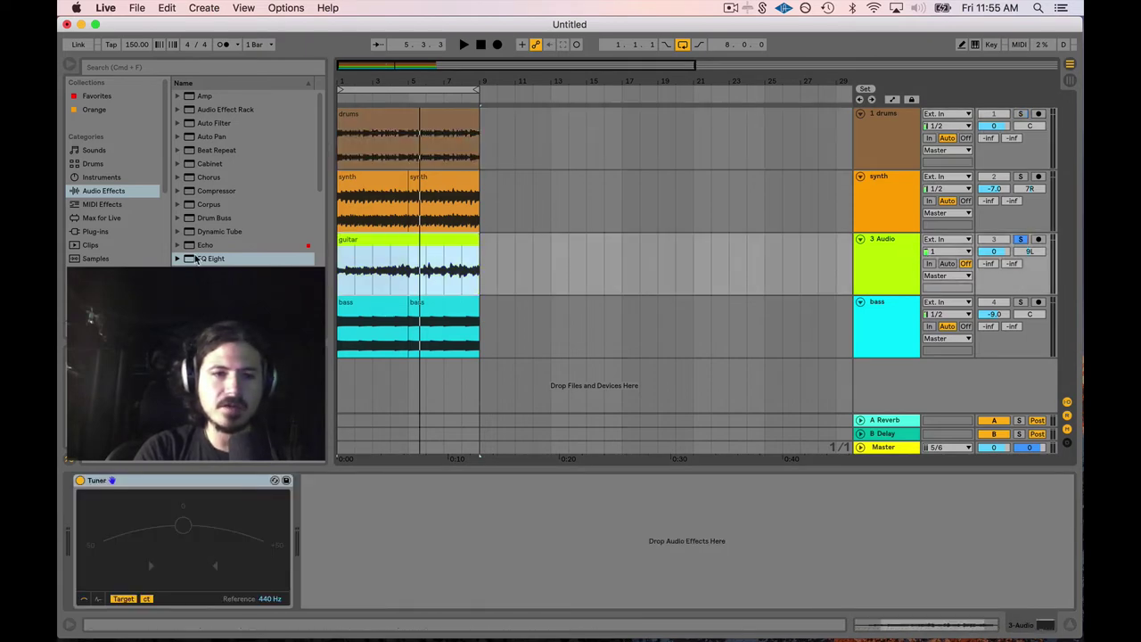
Delete the guitar track's Tuner and drop an EQ Eight in its place
click(178, 484)
key(Delete)
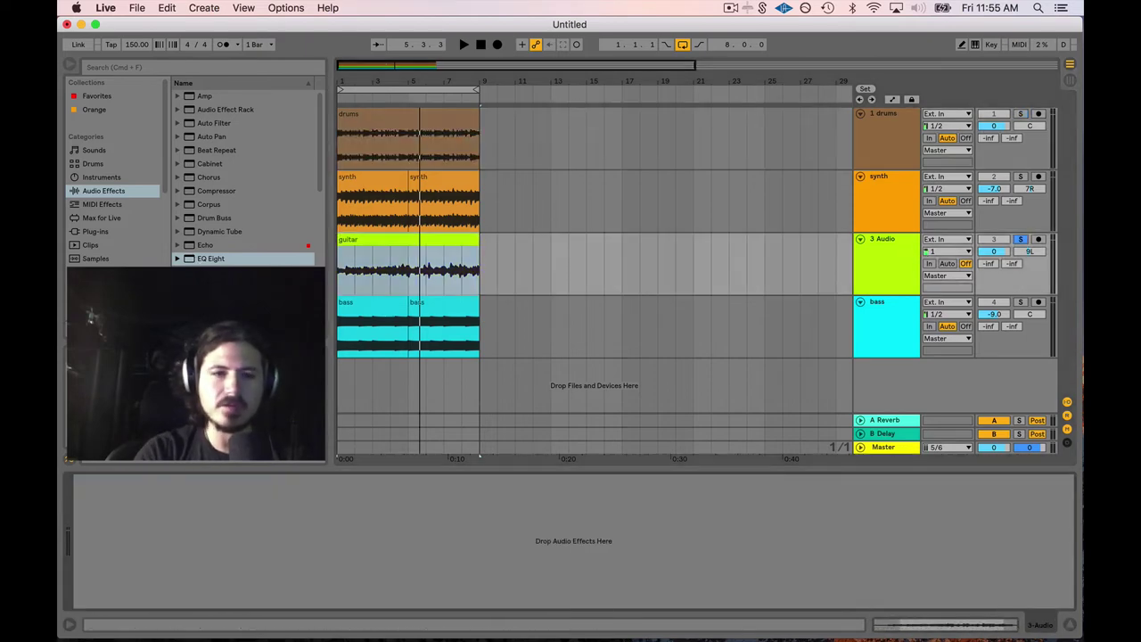
drag(210, 257, 269, 263)
drag(375, 266, 374, 265)
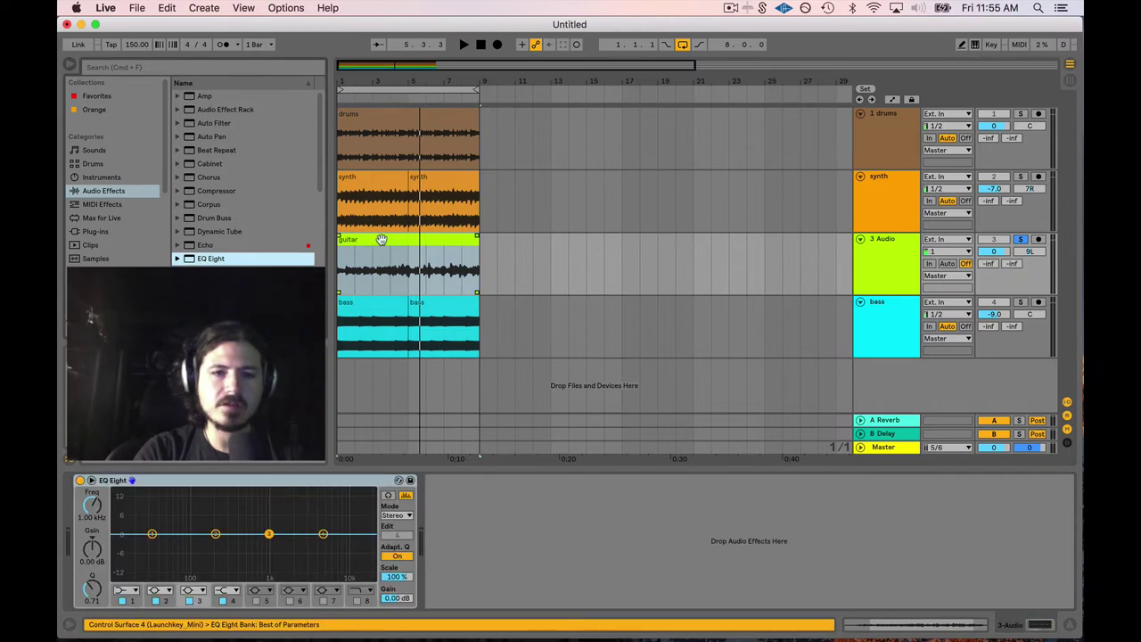
Play the guitar clip, briefly selecting the bass clip before returning to the guitar
click(381, 239)
key(space)
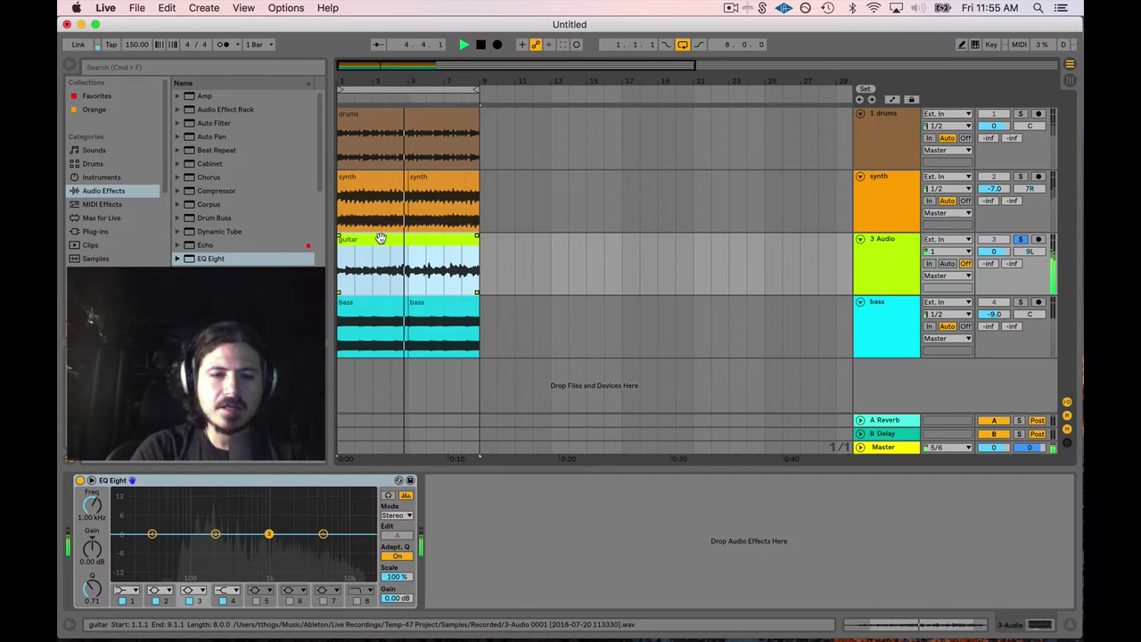
click(348, 357)
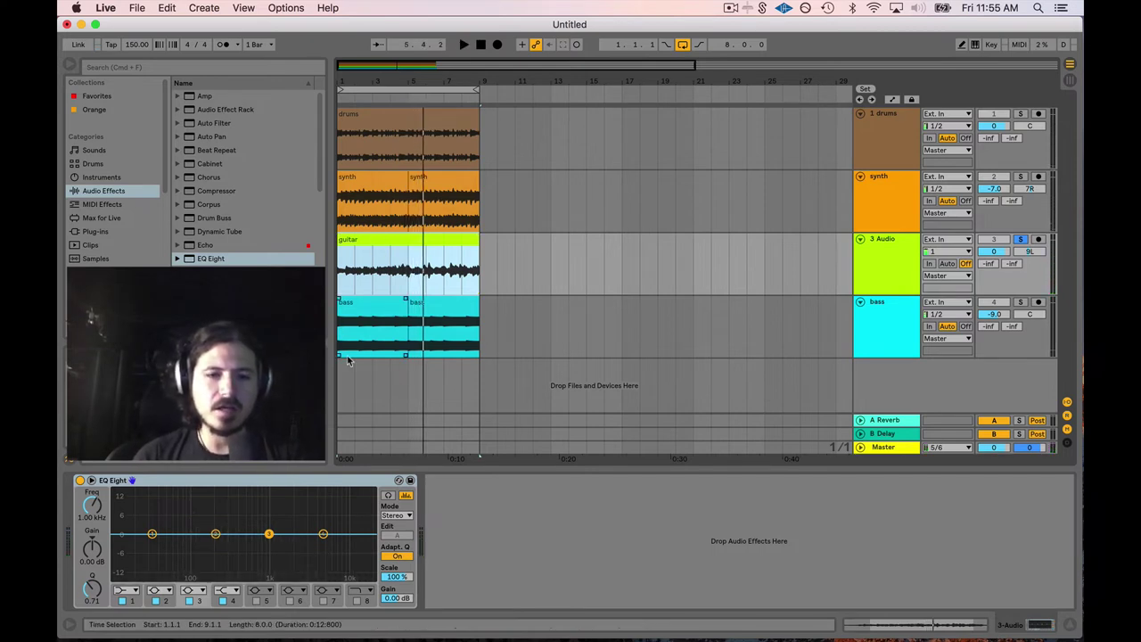
key(Up)
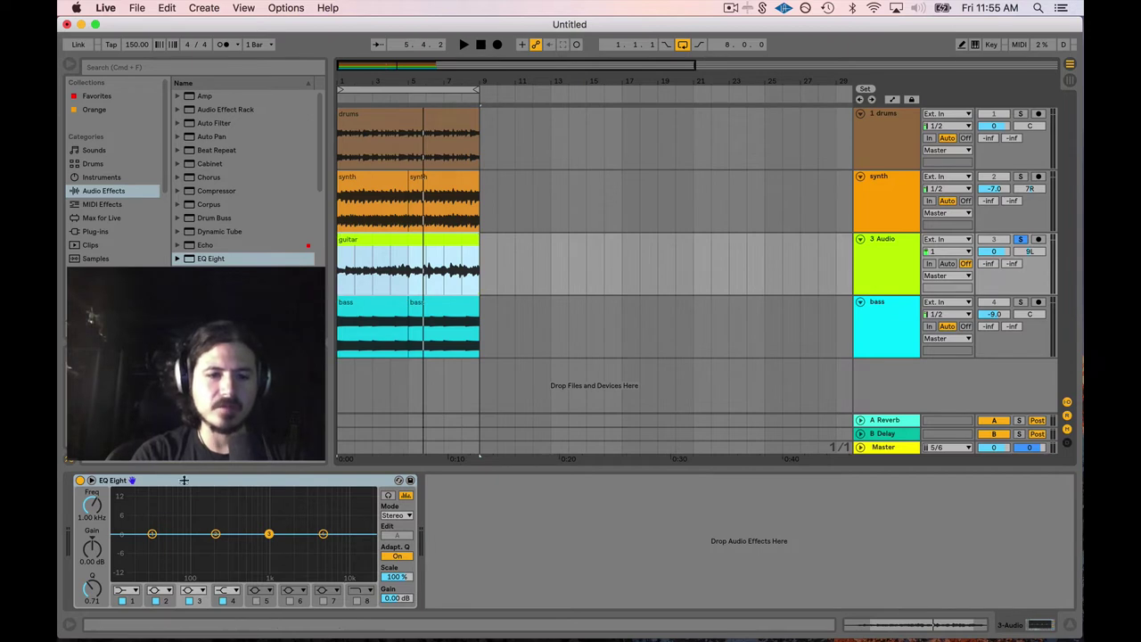
Cut guitar EQ band 2 into a deep -10.3 dB notch at 198 Hz with Q 2.94
drag(215, 535, 208, 534)
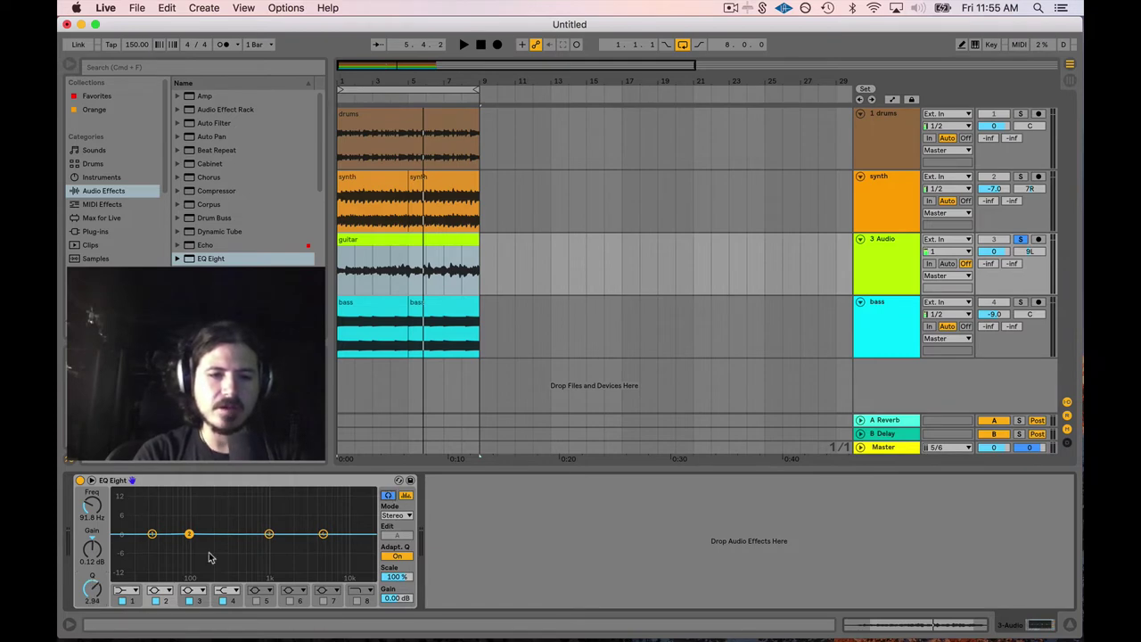
key(space)
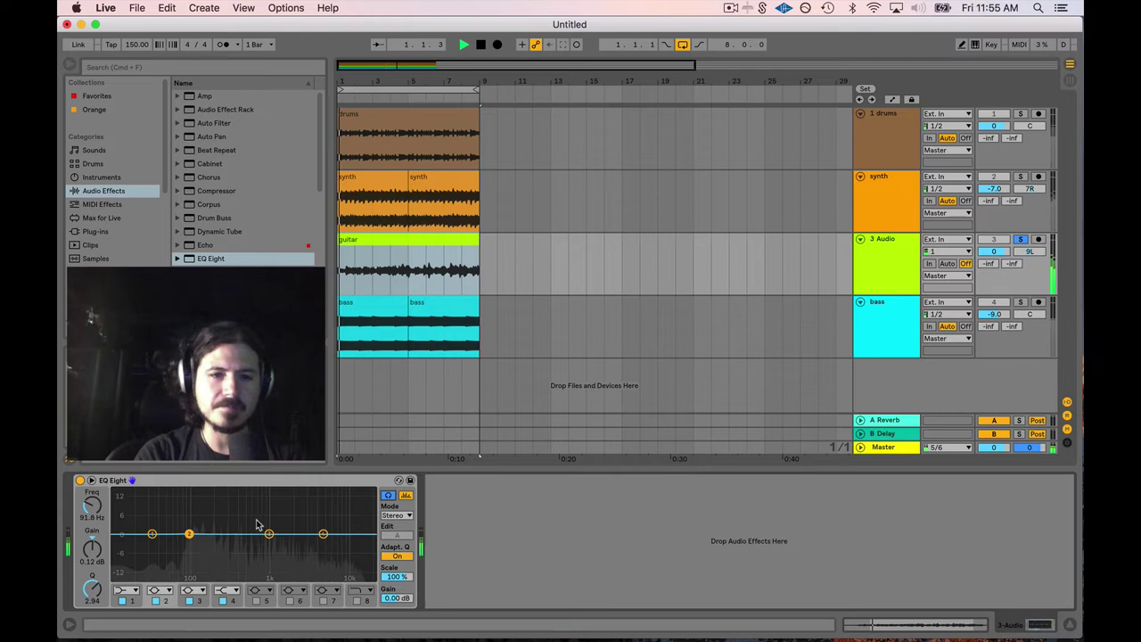
drag(189, 533, 214, 563)
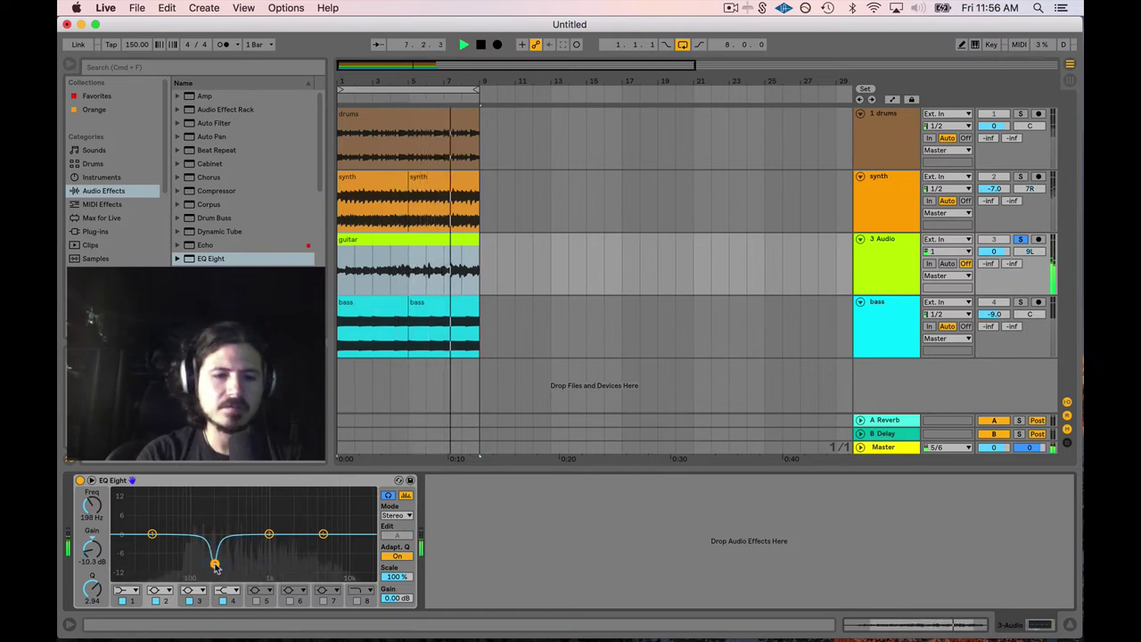
Bypass and re-enable the guitar EQ Eight to compare, then restart playback
click(79, 481)
click(79, 481)
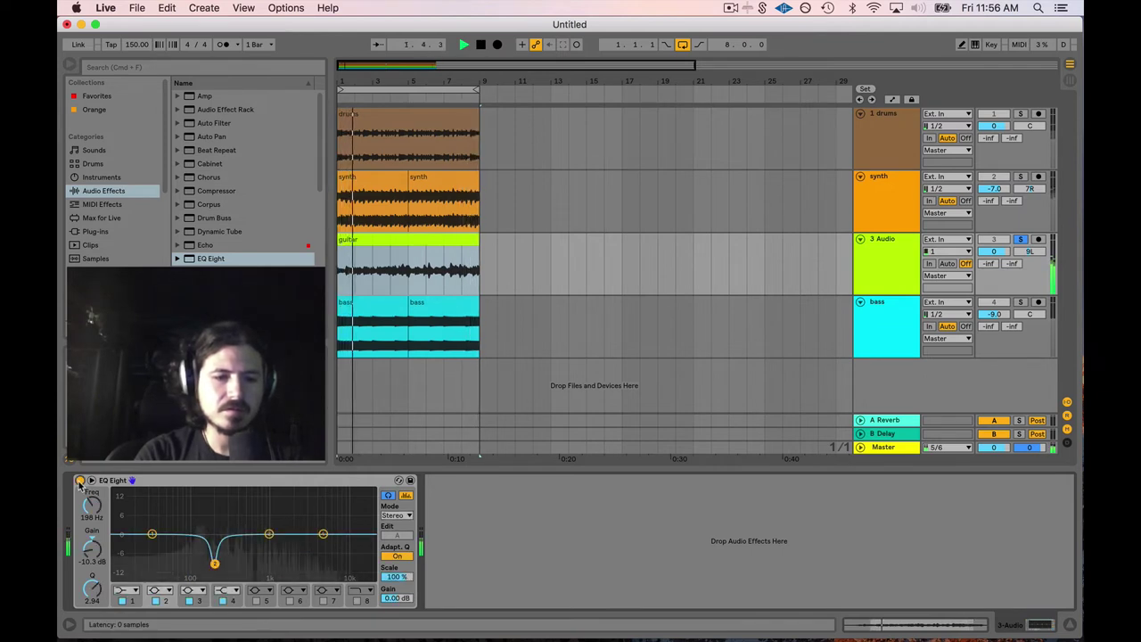
key(space)
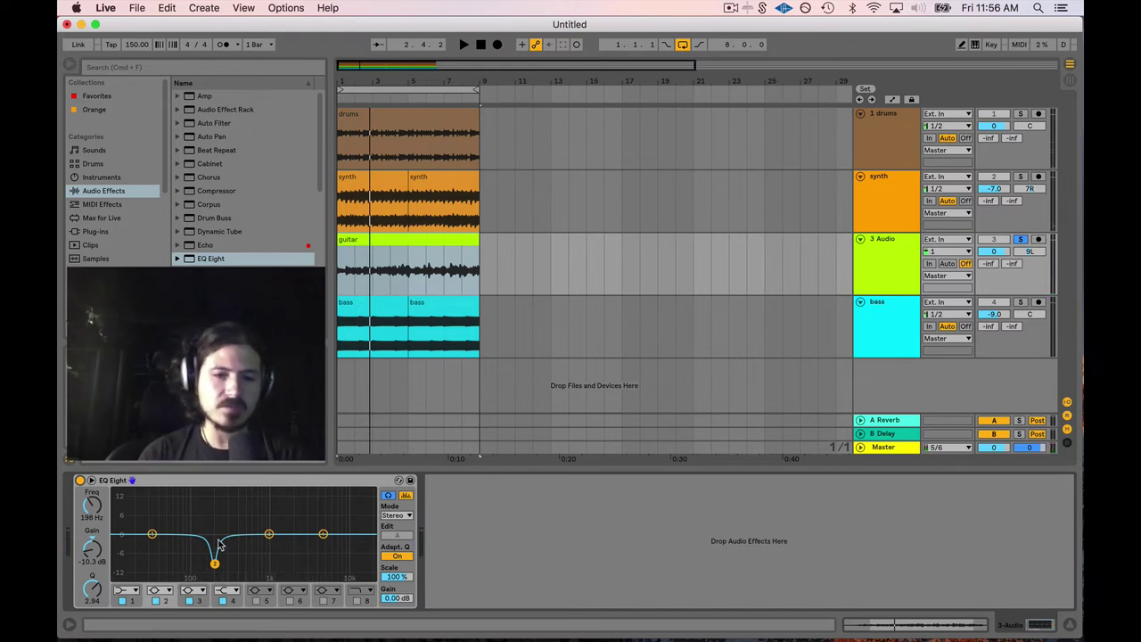
key(space)
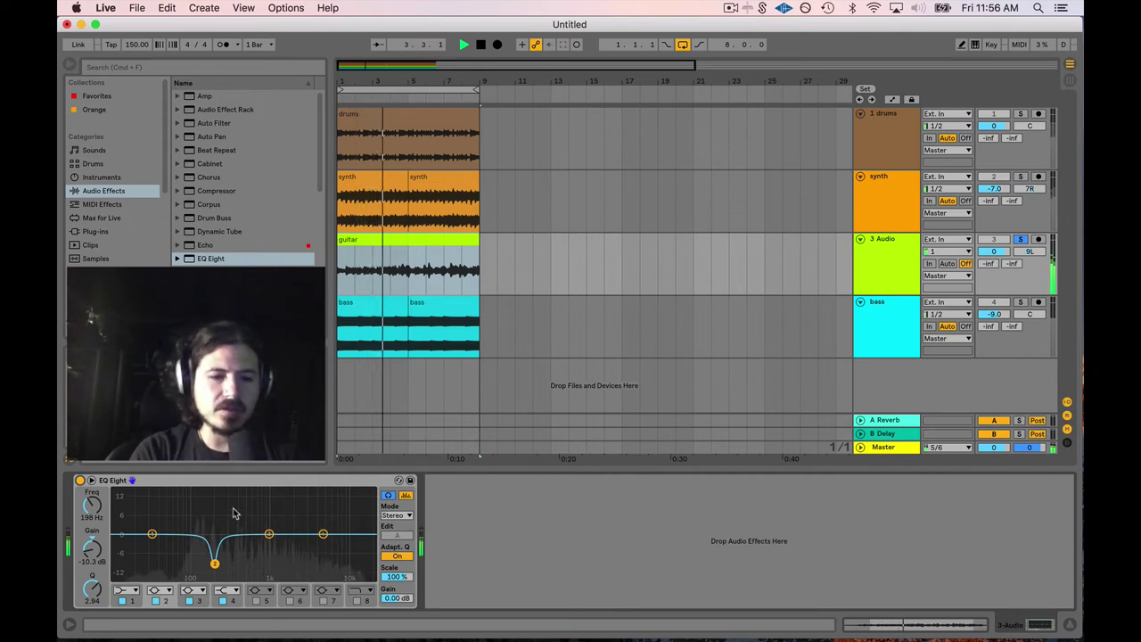
Change guitar EQ band 4's filter shape and boost it +2.36 dB at 8.80 kHz, Q 0.71
click(323, 532)
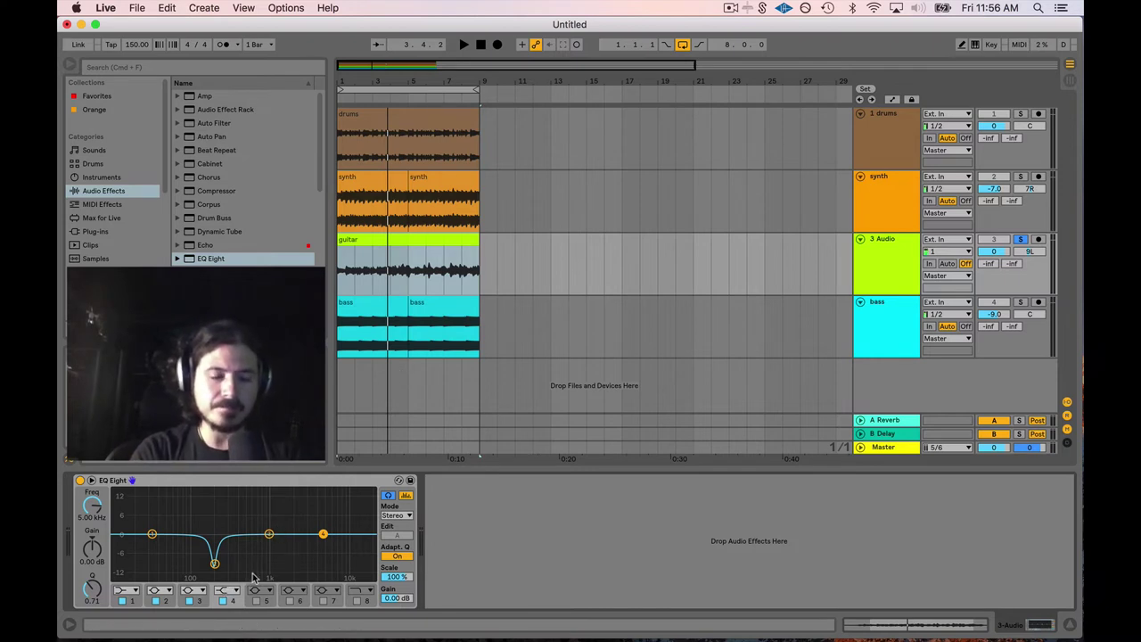
click(226, 594)
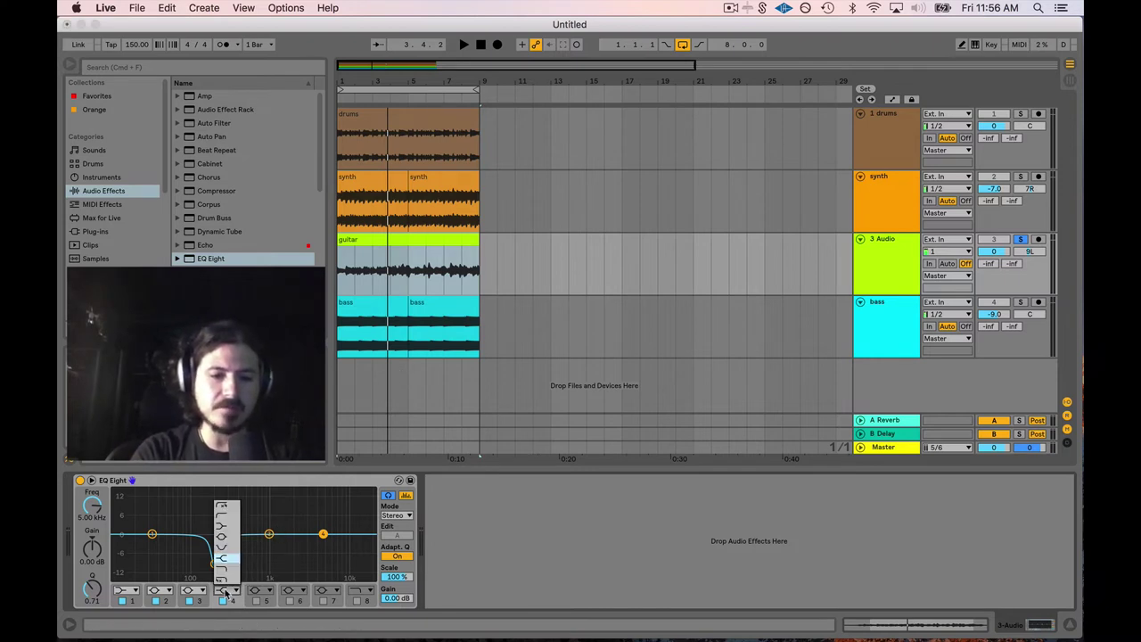
click(228, 542)
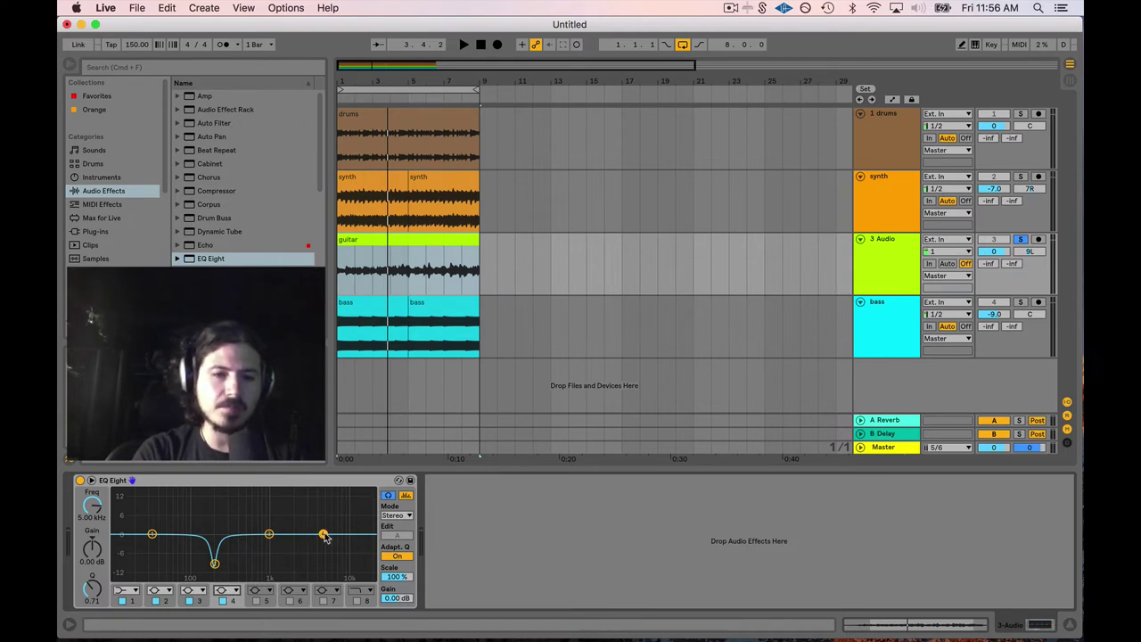
key(space)
mouse_move(325, 536)
mouse_down()
mouse_move(323, 523)
mouse_move(350, 515)
mouse_move(294, 519)
mouse_move(341, 529)
mouse_up()
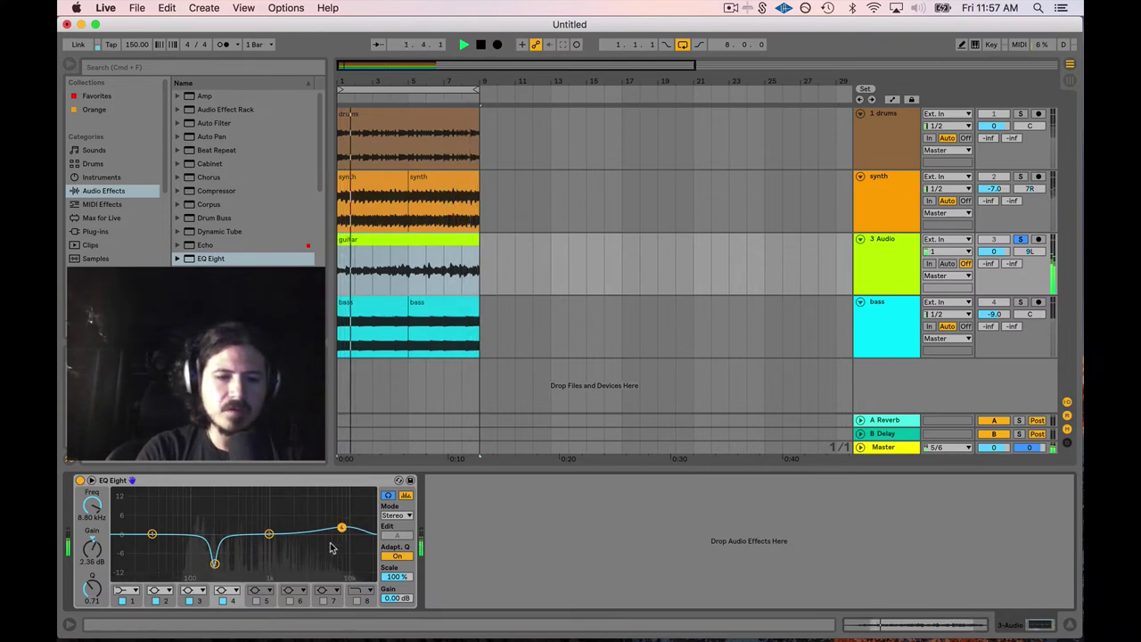
A/B the guitar by switching its notch EQ Eight off and back on during playback
click(79, 480)
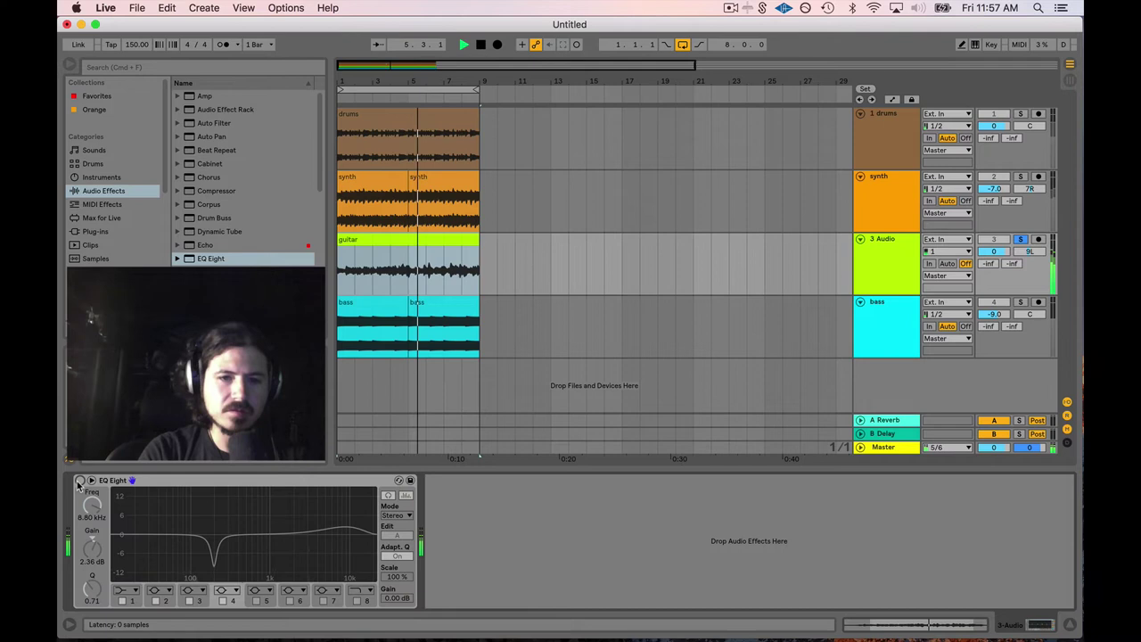
click(79, 481)
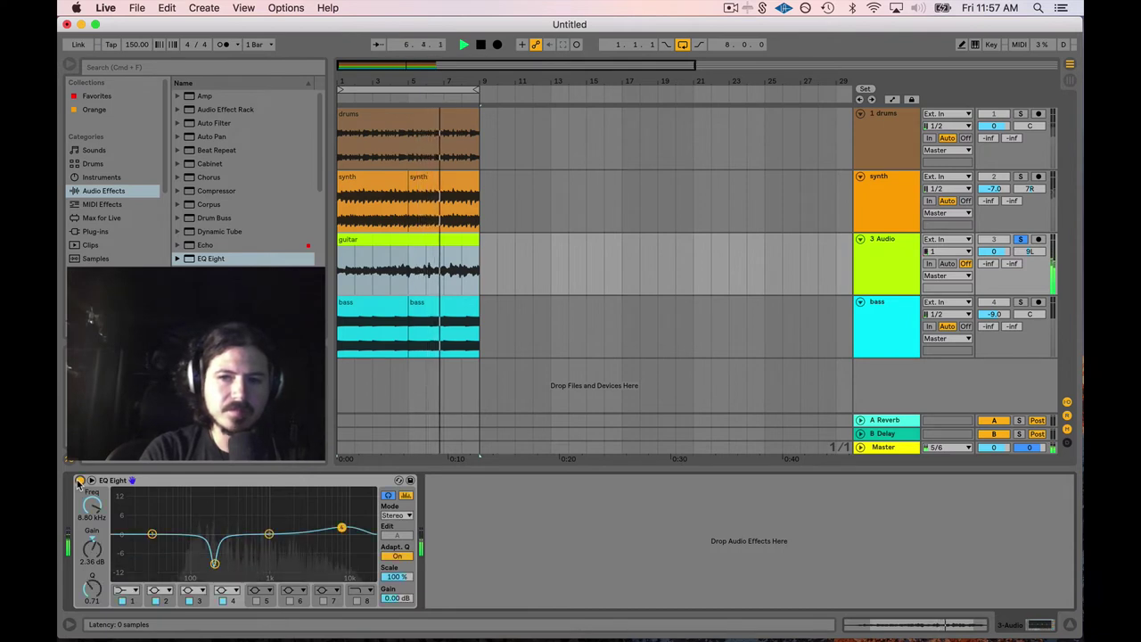
key(space)
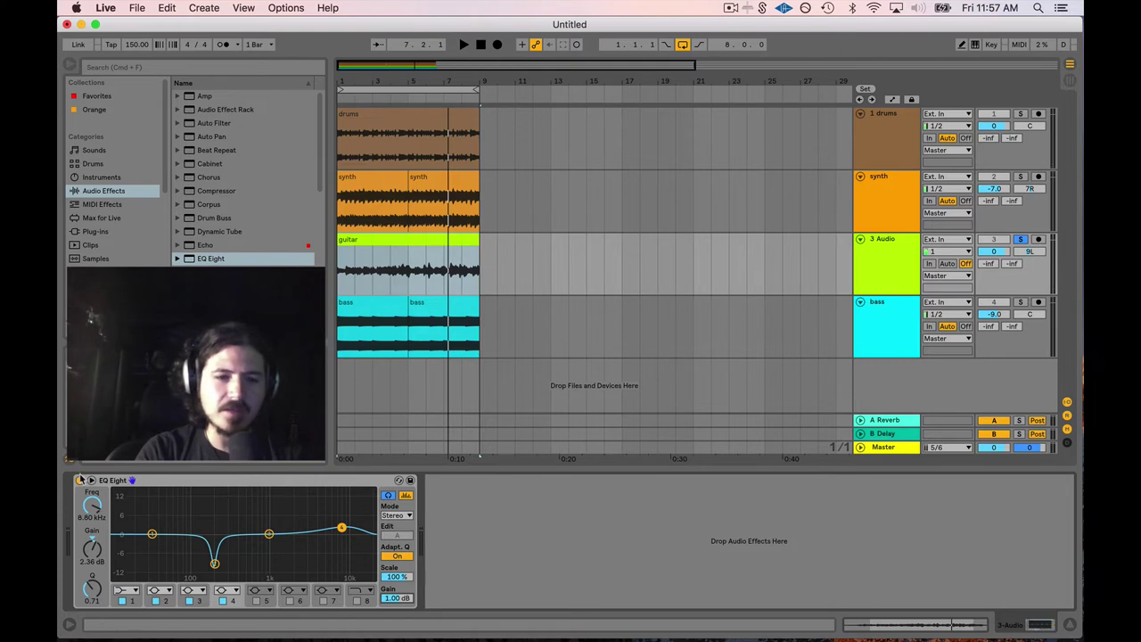
click(347, 278)
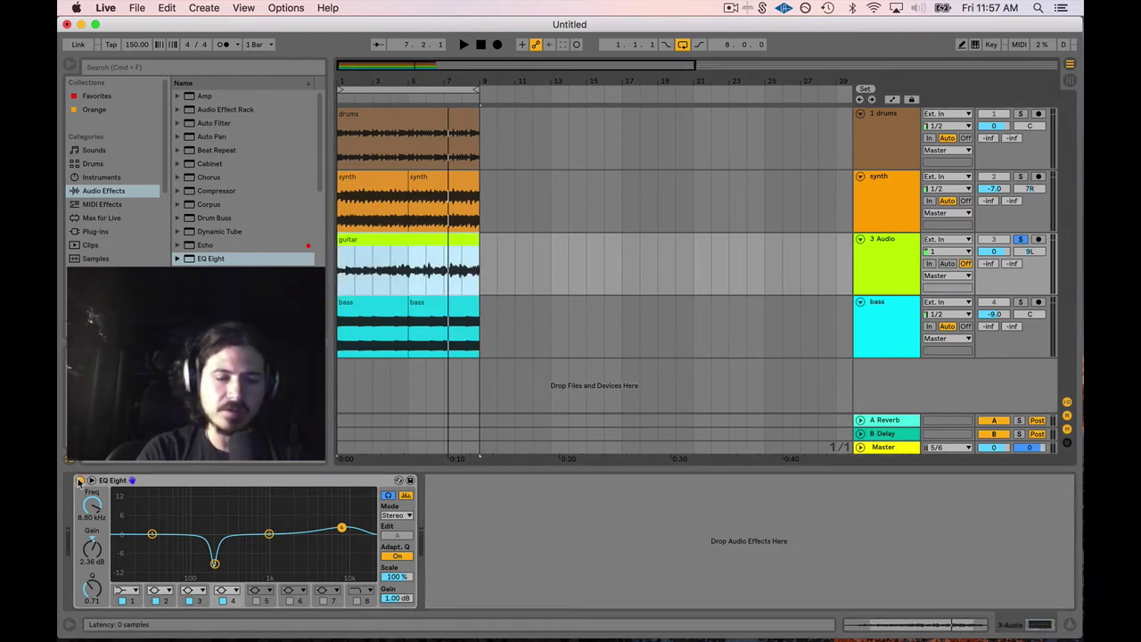
key(space)
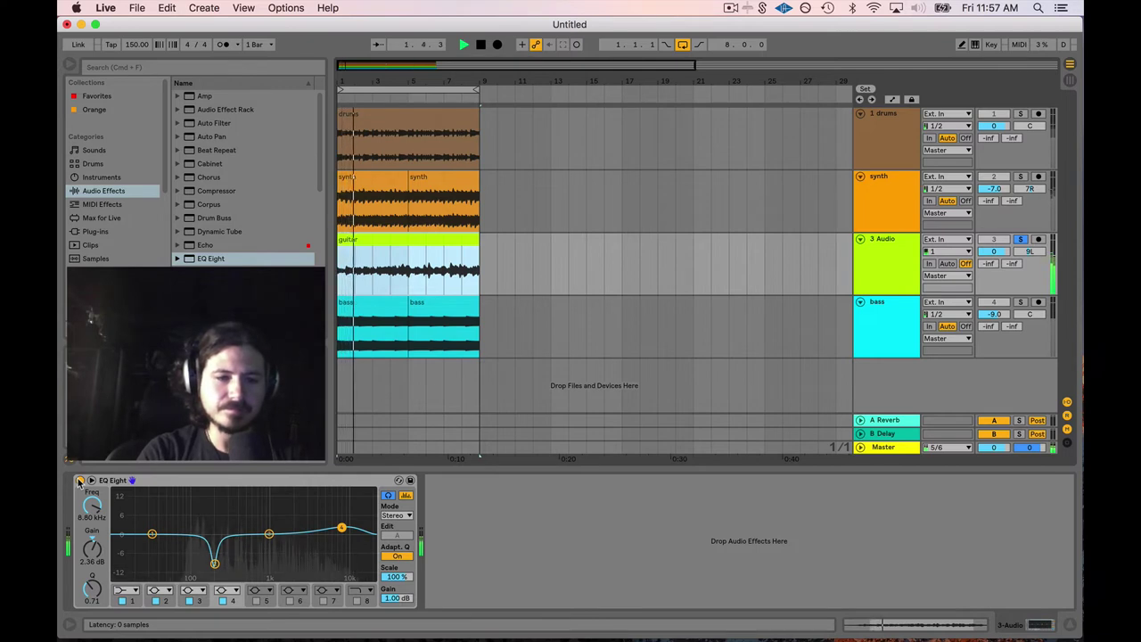
click(79, 481)
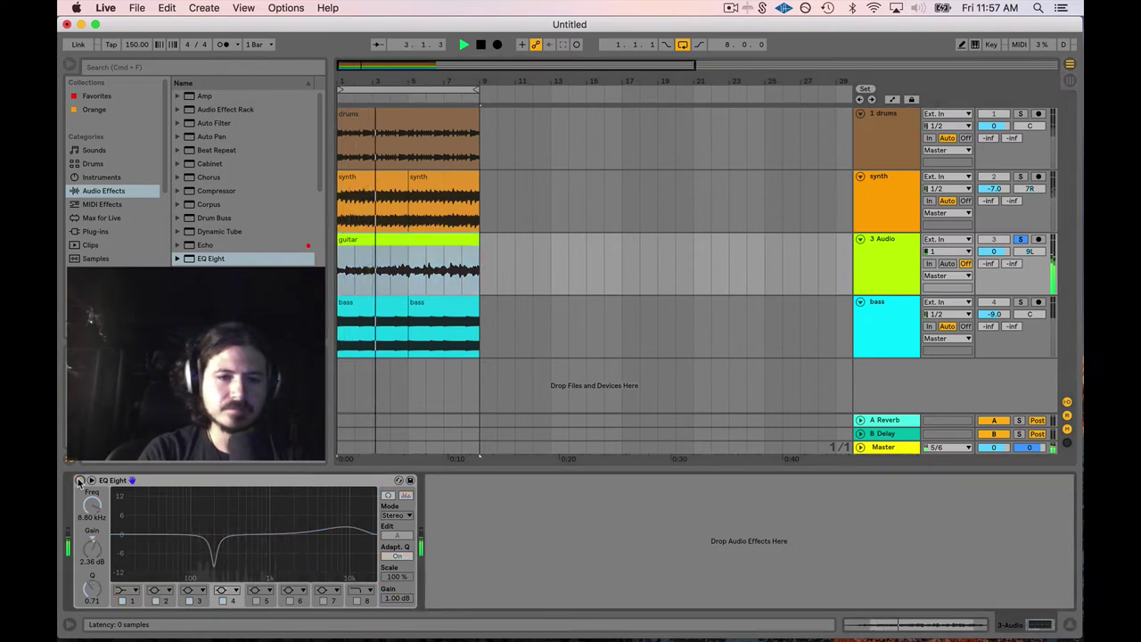
click(78, 480)
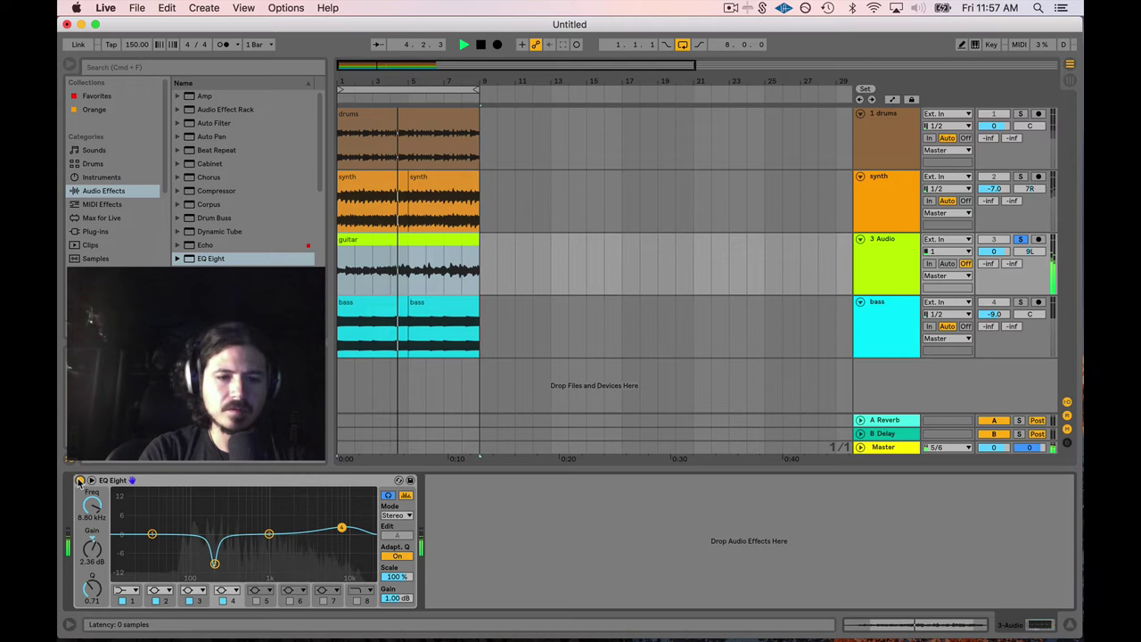
key(space)
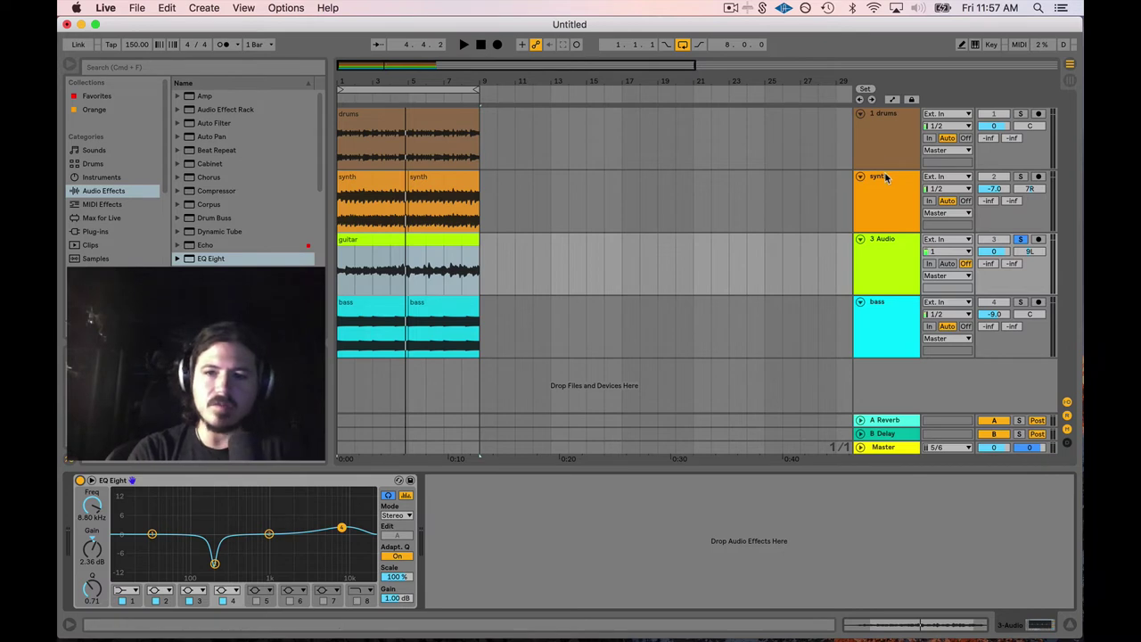
Solo the synth track, select it and listen to it alone
click(1018, 178)
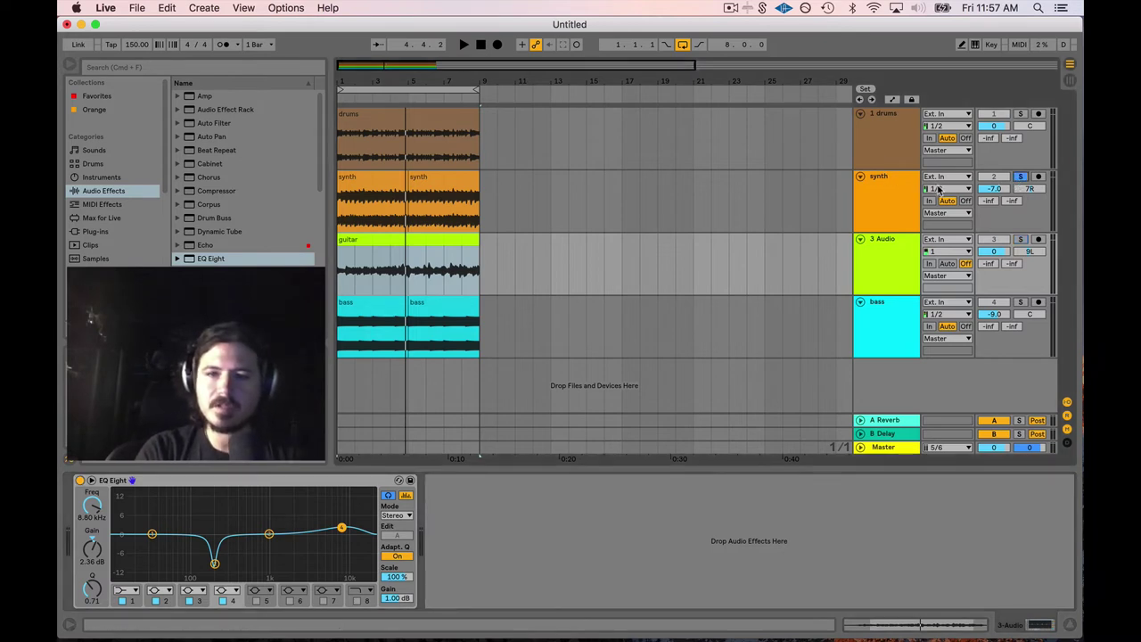
key(space)
click(885, 183)
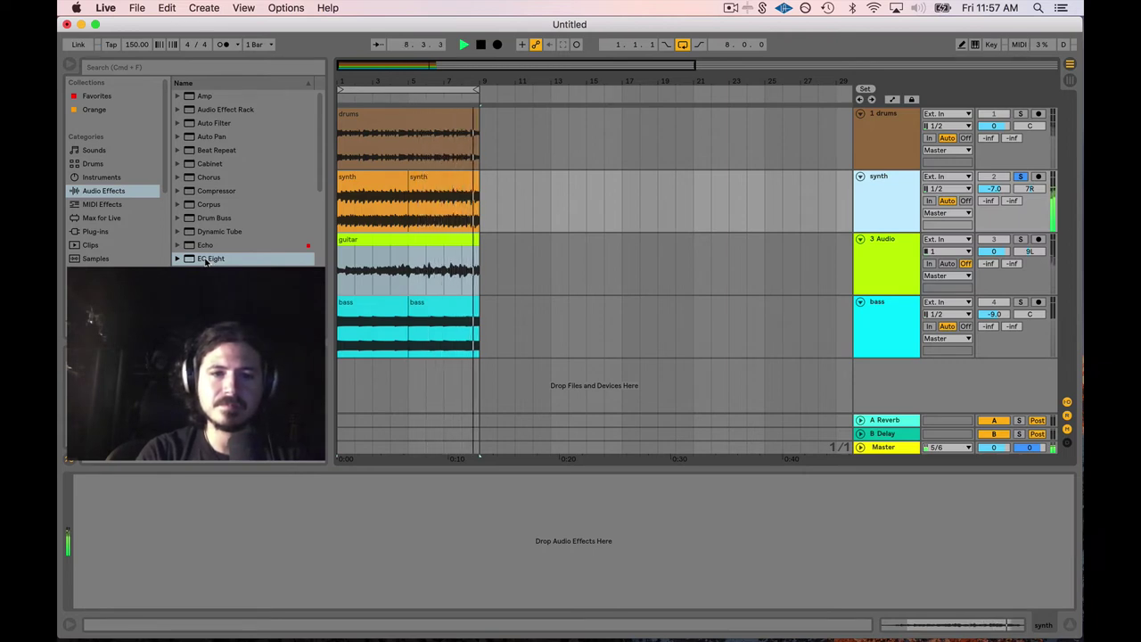
key(space)
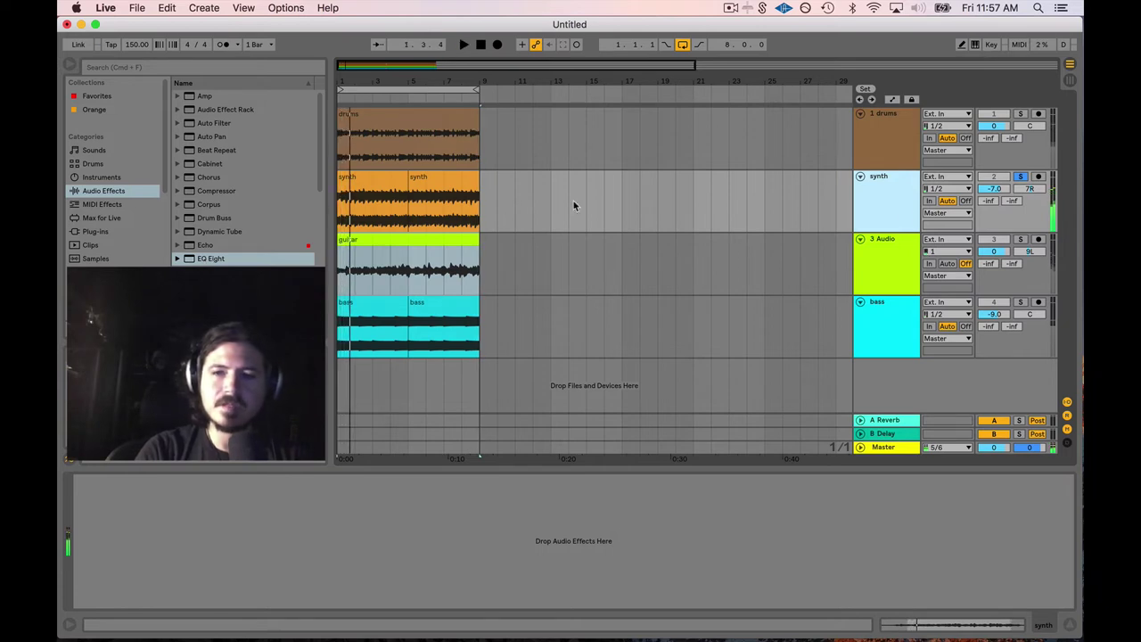
Add the guitar to the solo and play both from bar 1, selecting the two synth clips
click(1019, 240)
key(space)
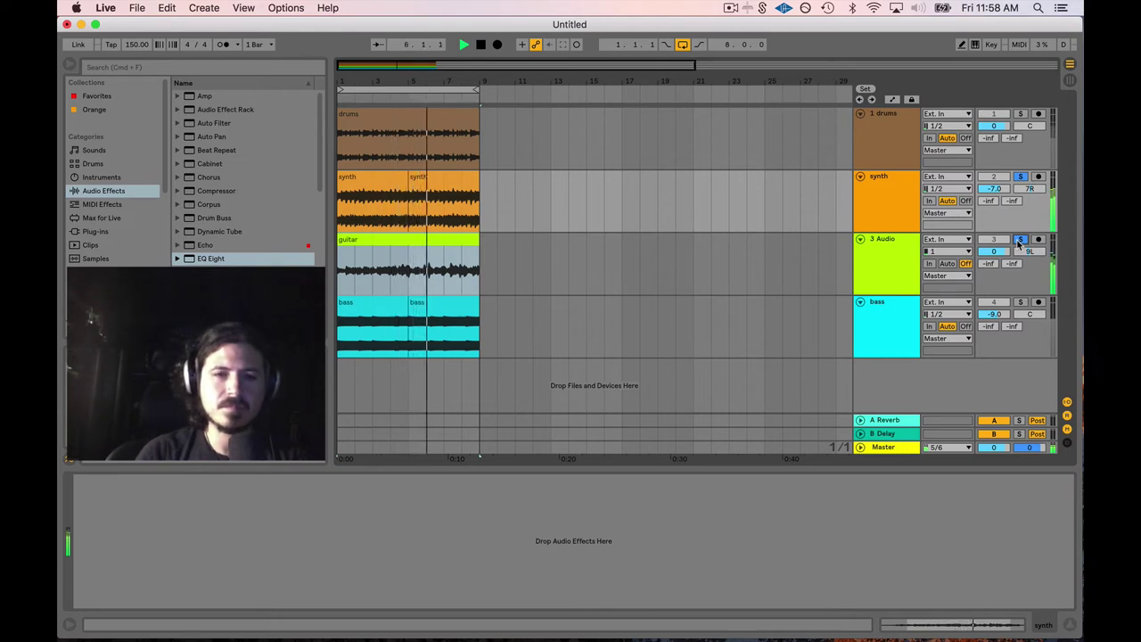
key(space)
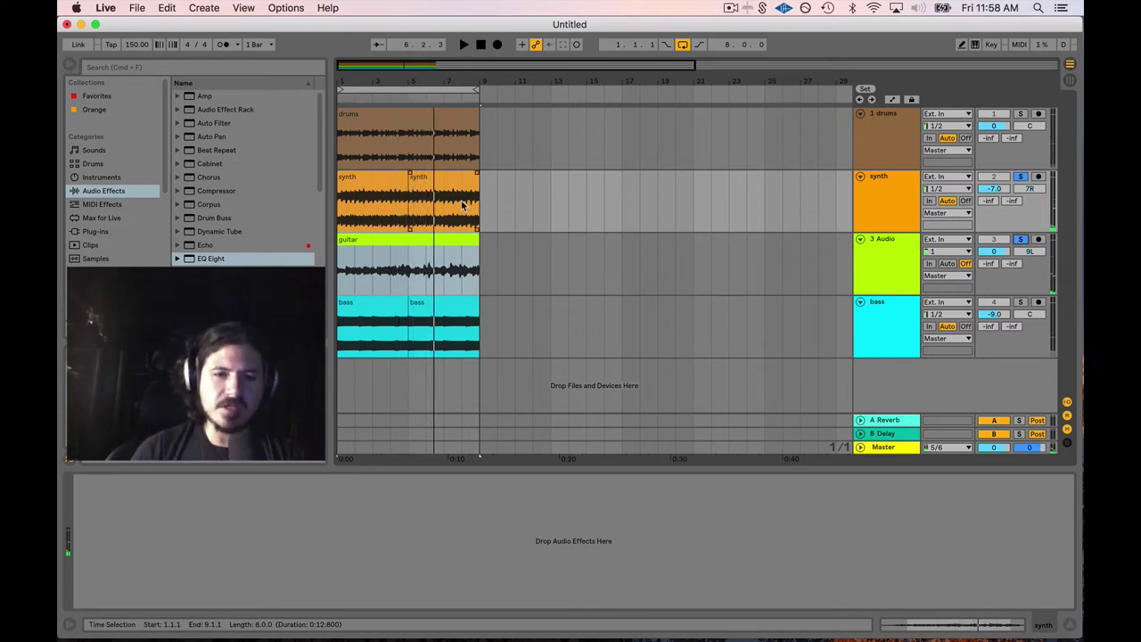
click(340, 211)
key(space)
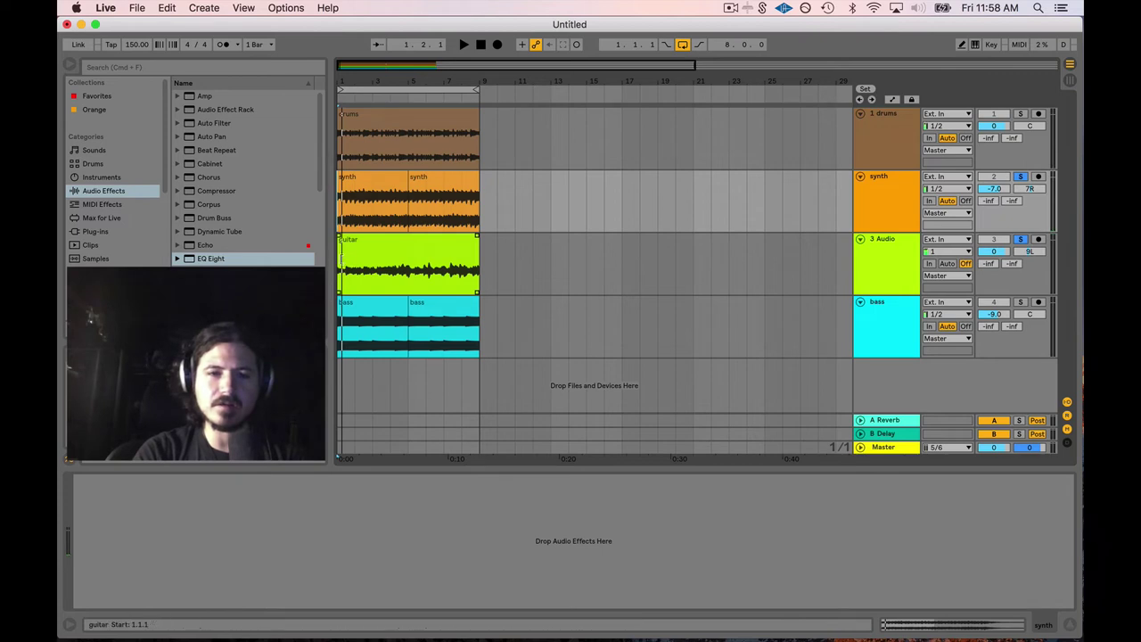
click(442, 182)
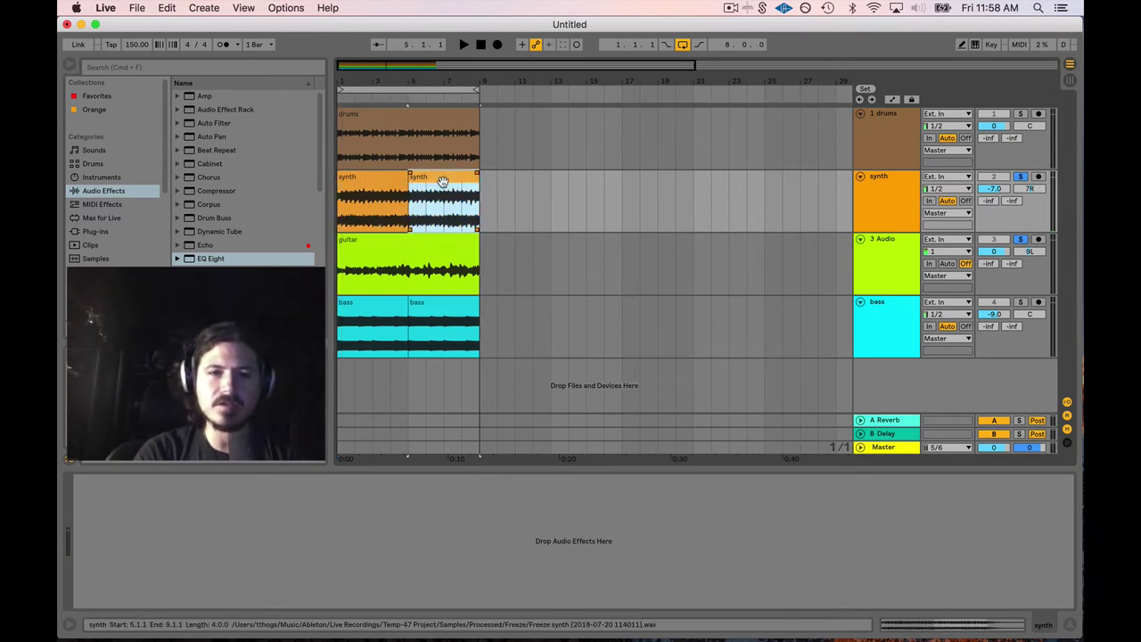
click(371, 181)
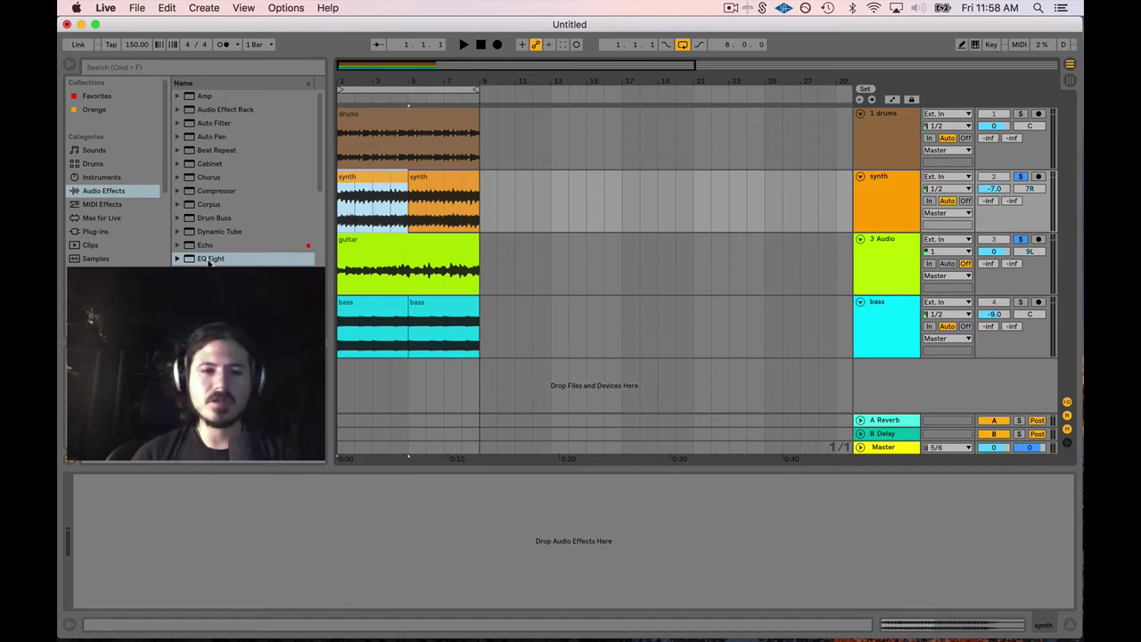
Drop EQ Eight on the synth track, select band 3 near 1 kHz and enable its audition
drag(209, 261, 362, 197)
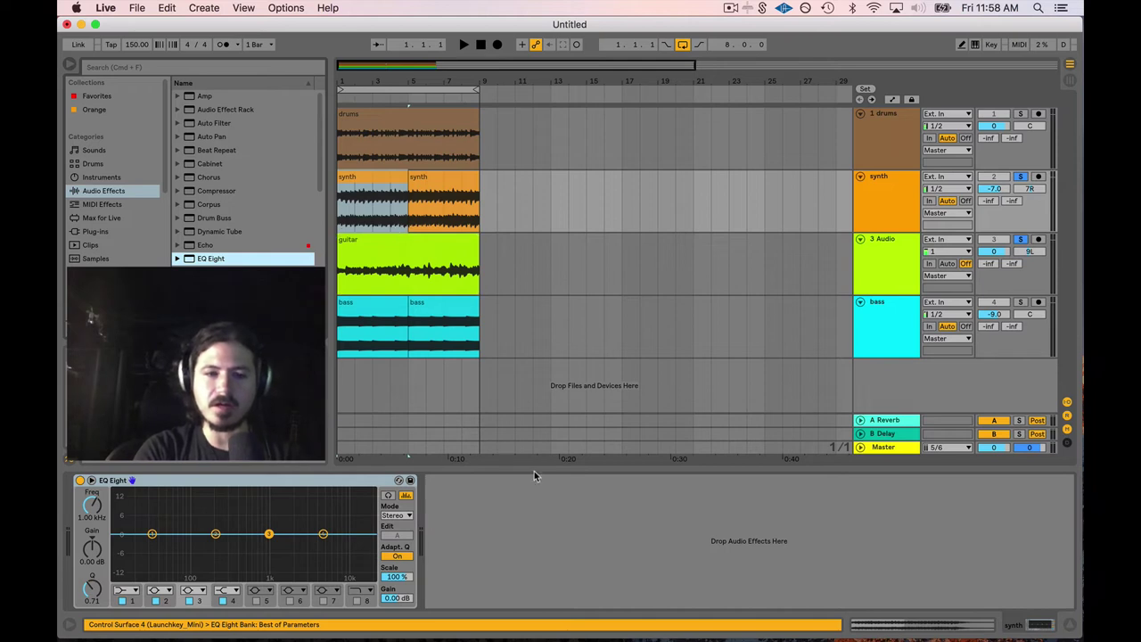
key(space)
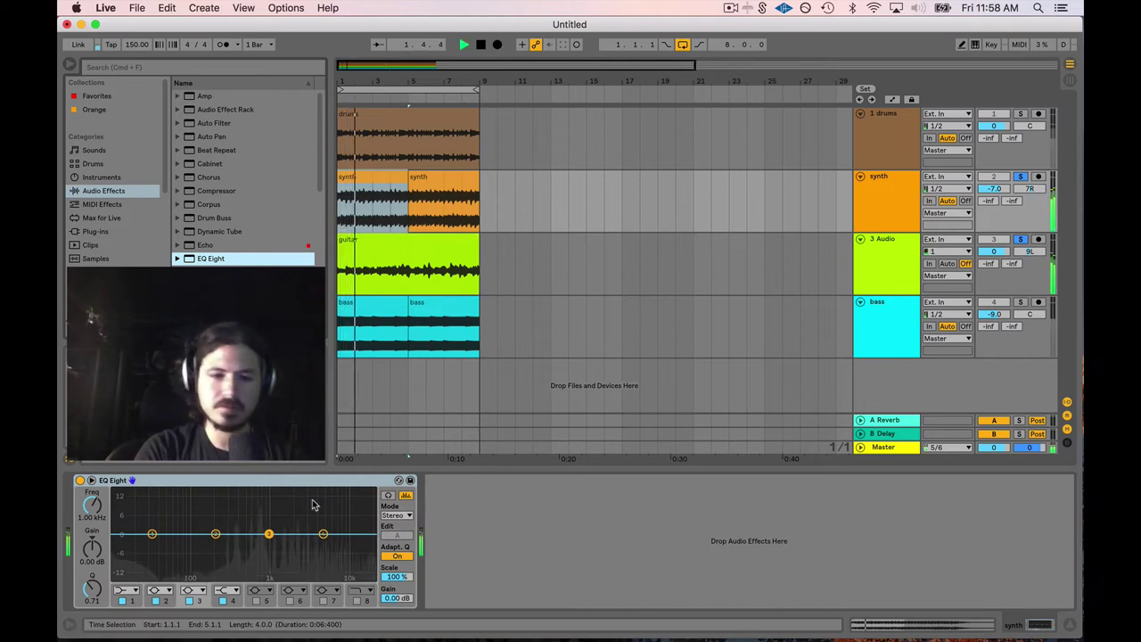
click(268, 535)
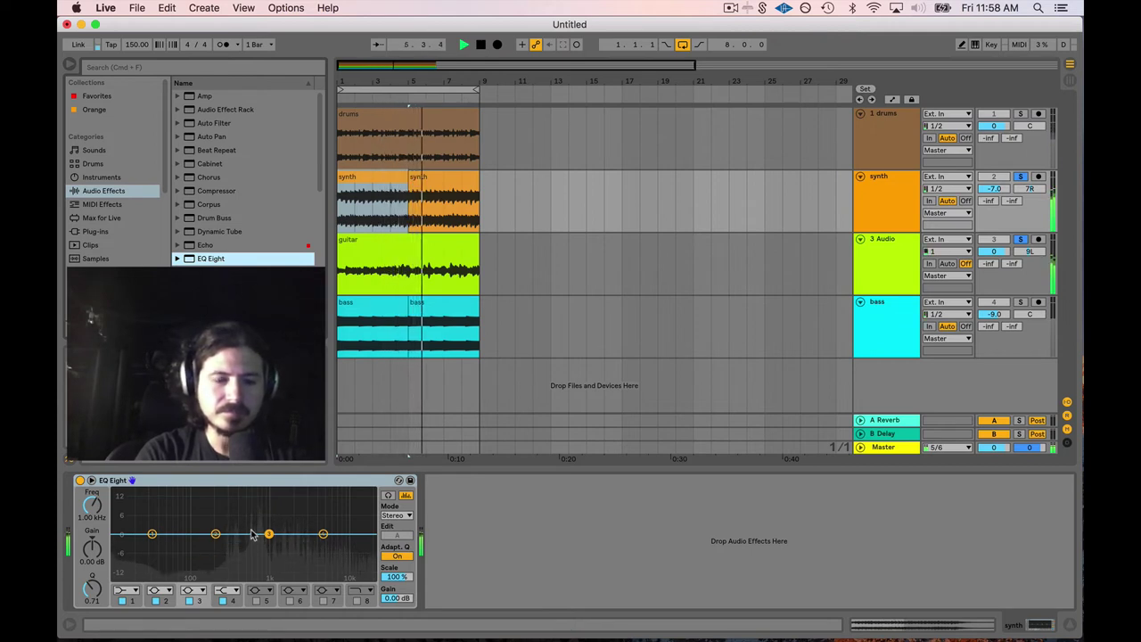
key(space)
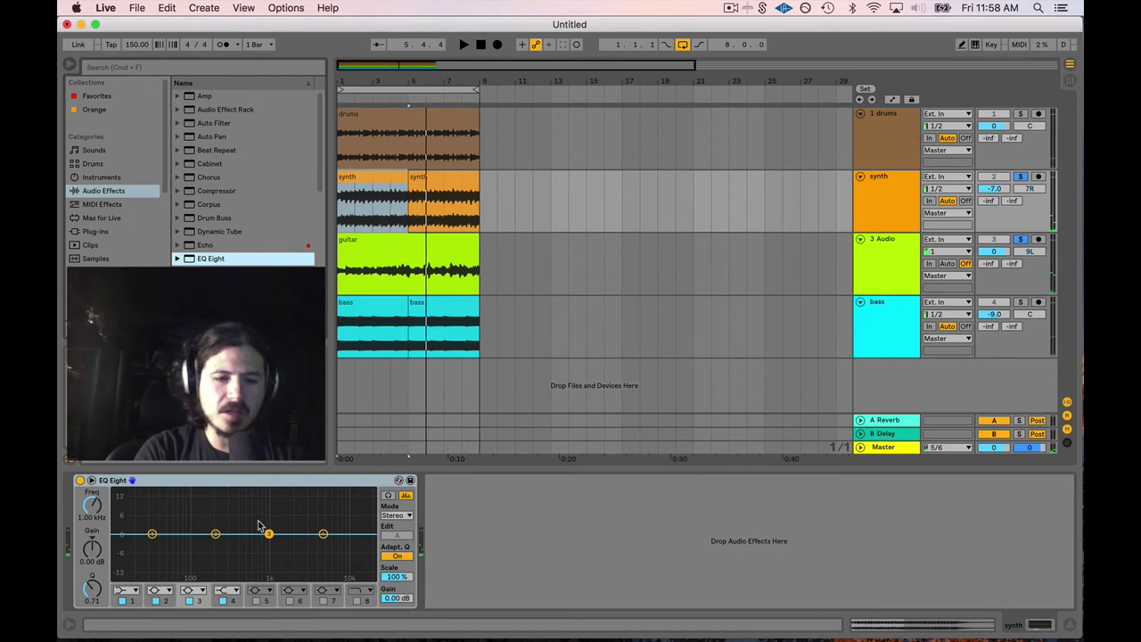
click(388, 496)
click(268, 535)
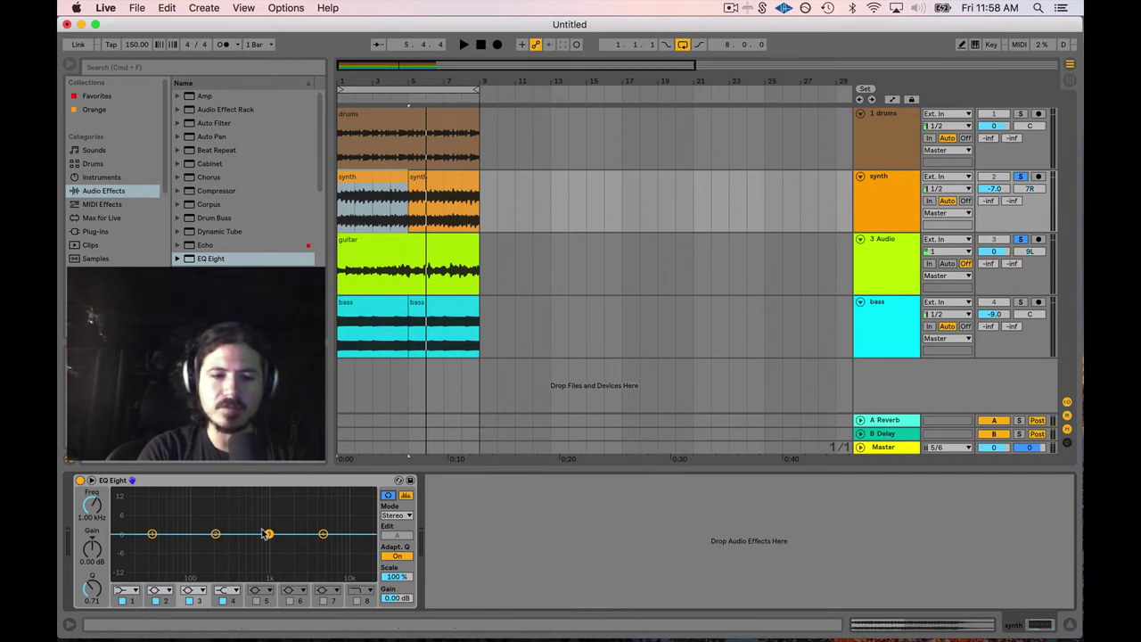
During playback, cut synth EQ band 3 by -4.83 dB at 808 Hz with Q 1.40
key(space)
mouse_move(268, 533)
mouse_down()
mouse_move(261, 557)
mouse_move(258, 535)
mouse_up()
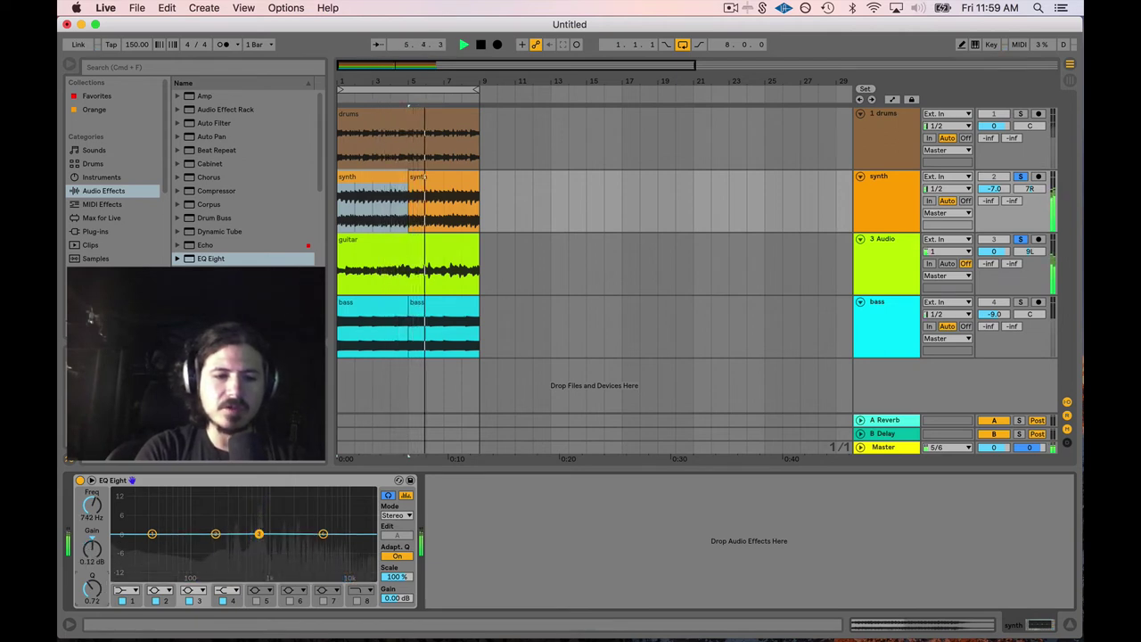
drag(93, 594, 95, 590)
drag(92, 548, 92, 568)
drag(259, 549, 263, 551)
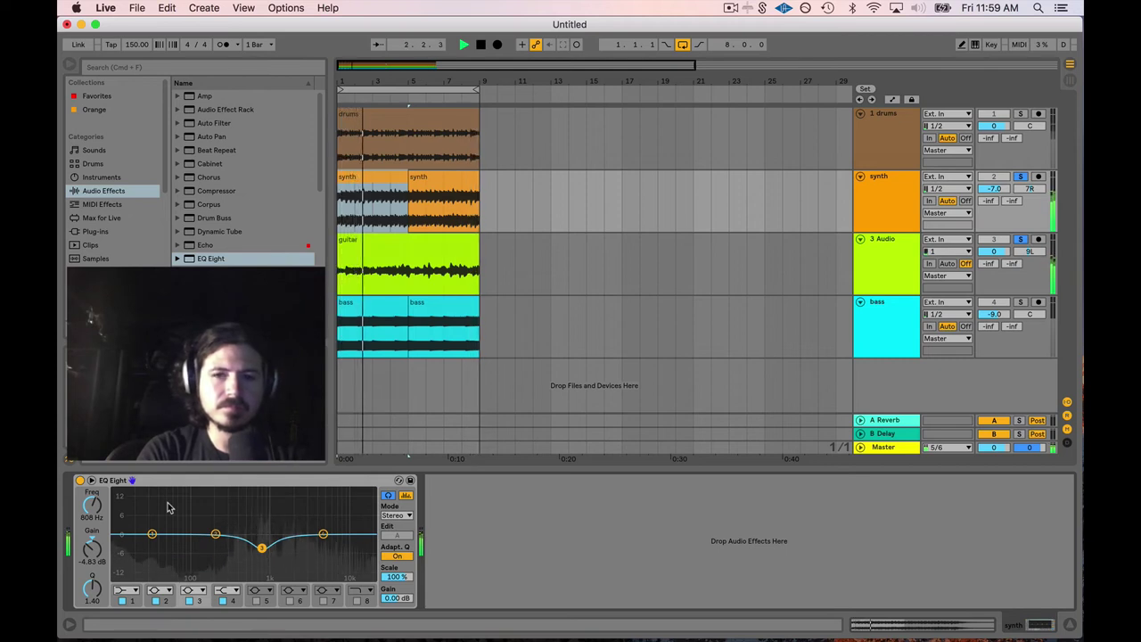
key(space)
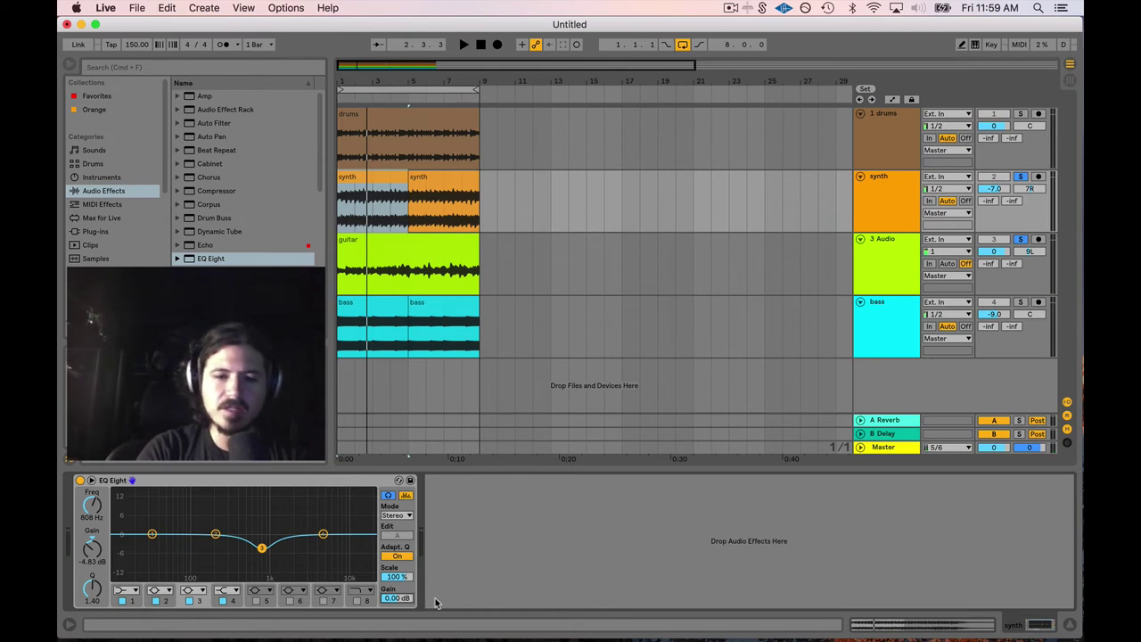
Re-solo the synth and hear it with its EQ Eight bypassed, then switched back on
click(79, 479)
click(1021, 176)
click(1020, 177)
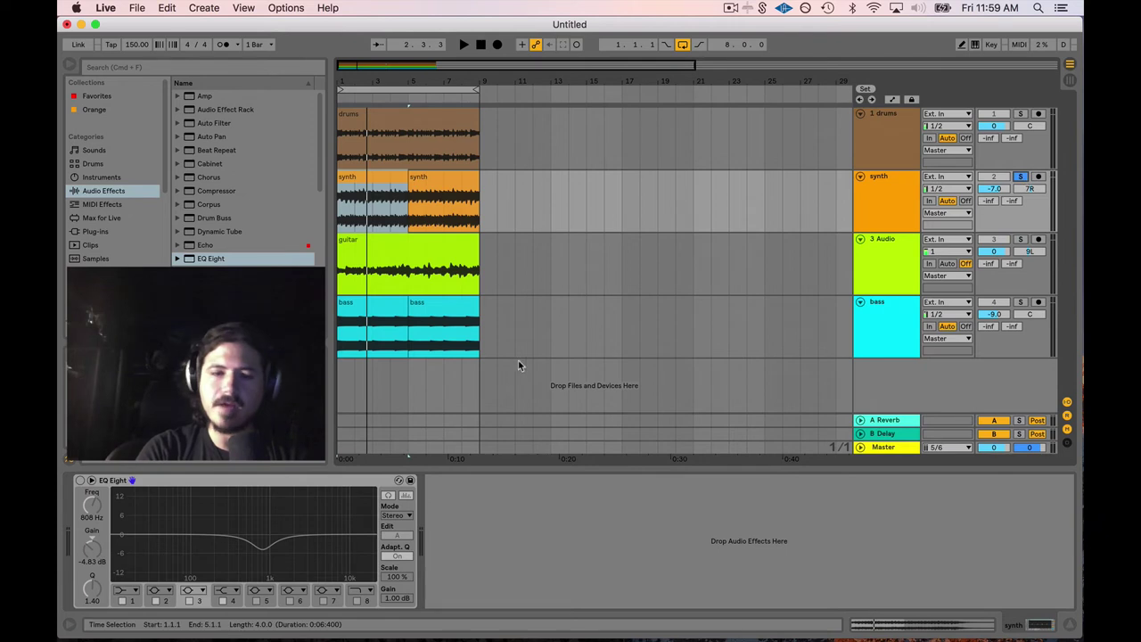
key(space)
click(79, 479)
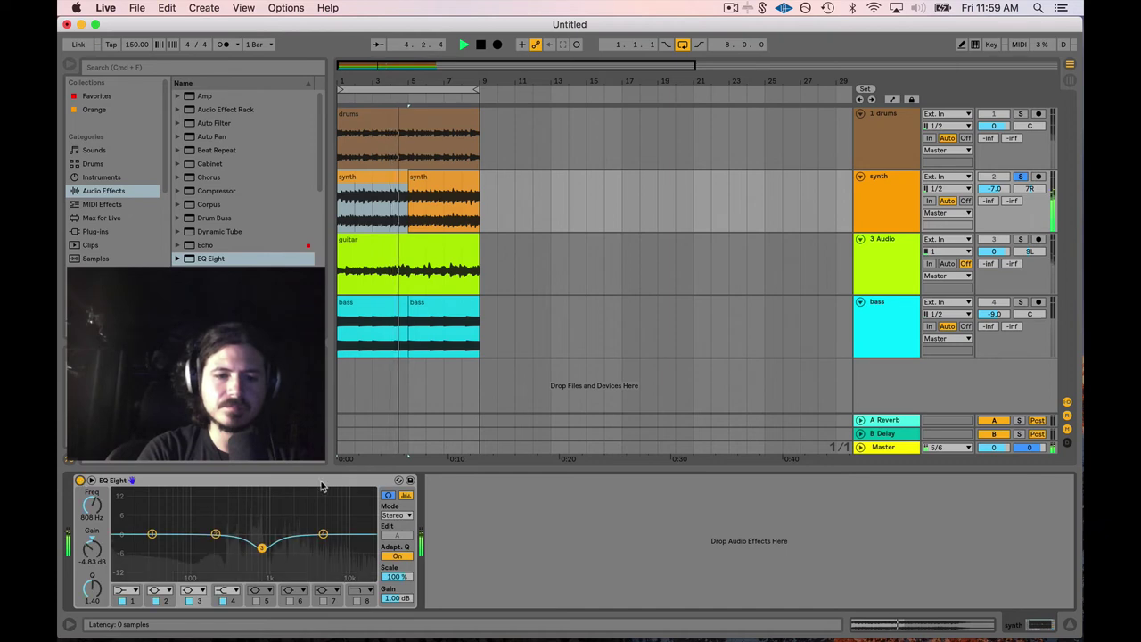
key(space)
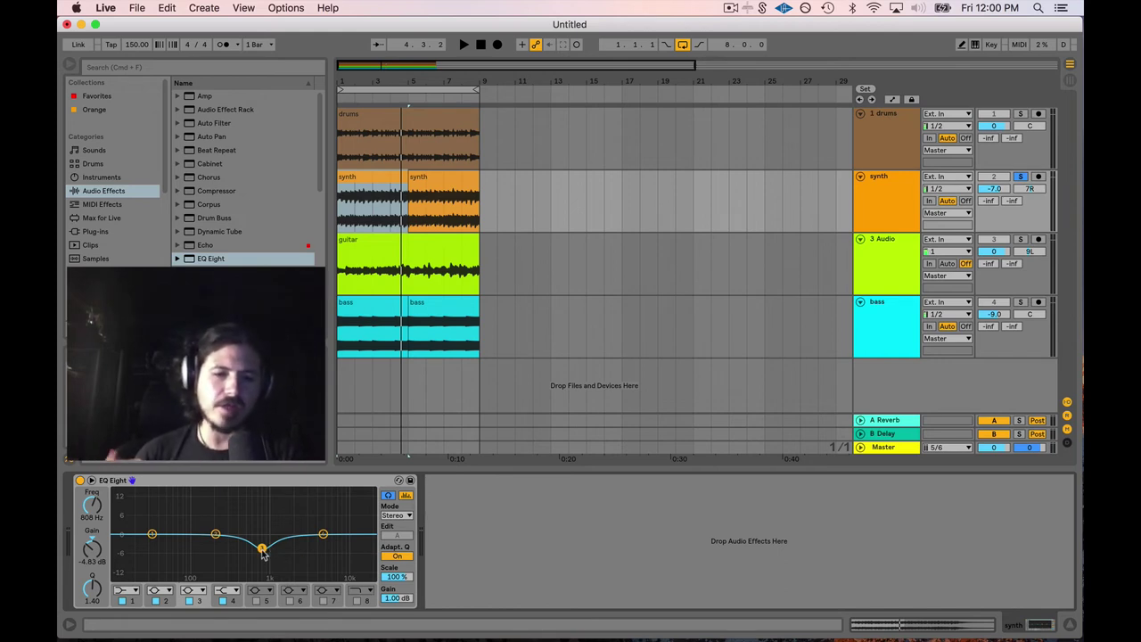
Replay toggling the synth EQ, leave it bypassed, and switch to the Session mixer
click(80, 480)
key(space)
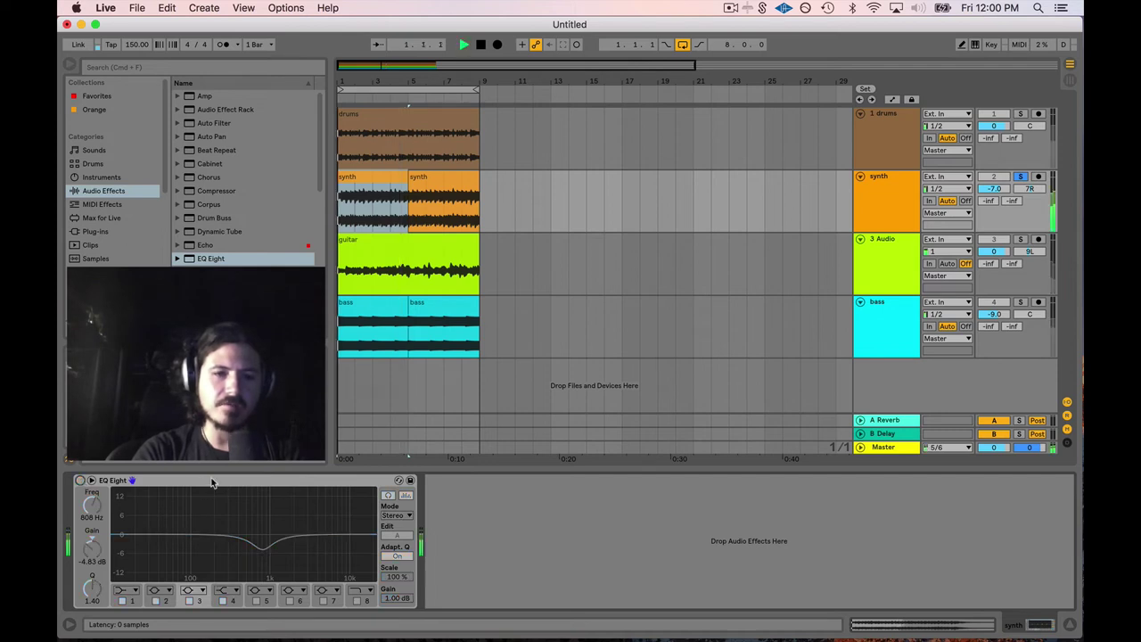
click(79, 480)
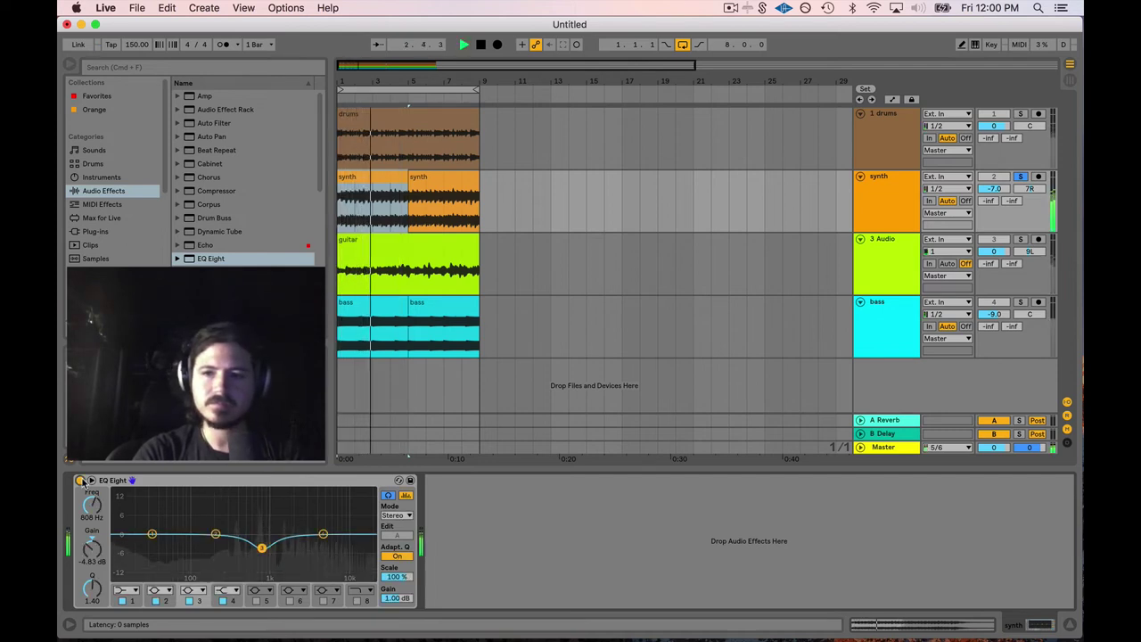
click(79, 479)
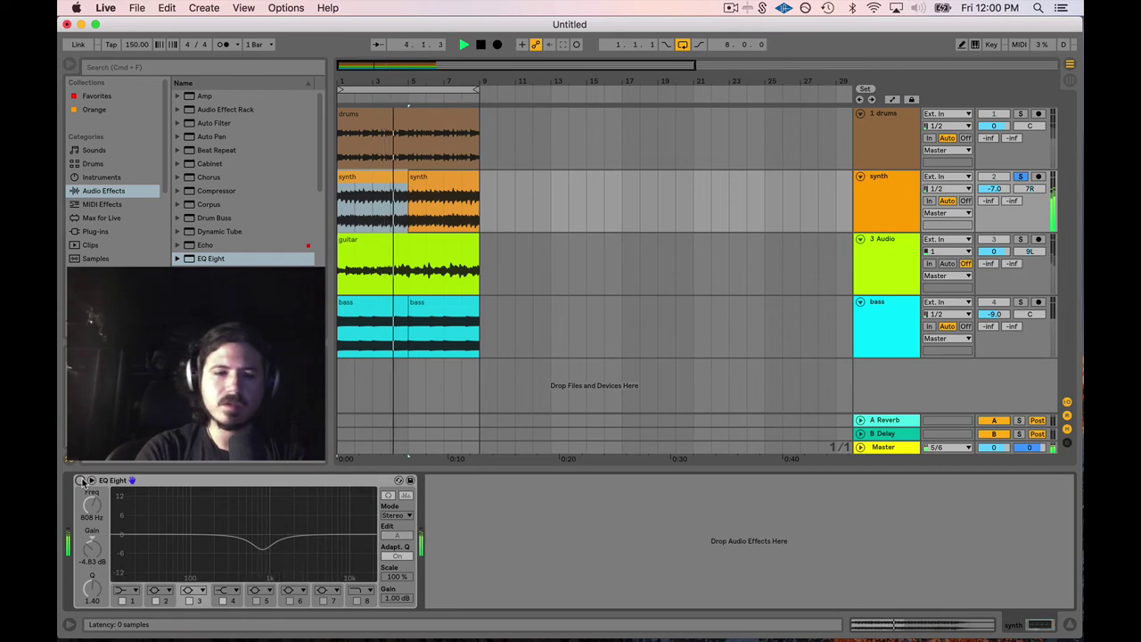
key(space)
click(1067, 81)
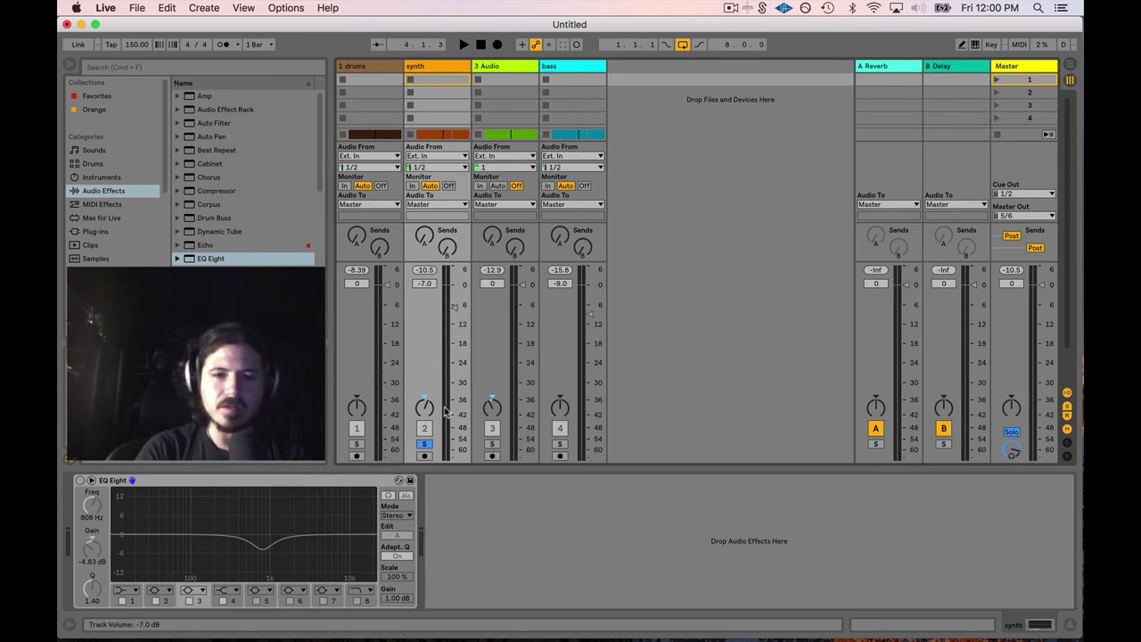
Toggle the synth's EQ Eight off and on during playback, leave it on, and un-solo the synth
key(space)
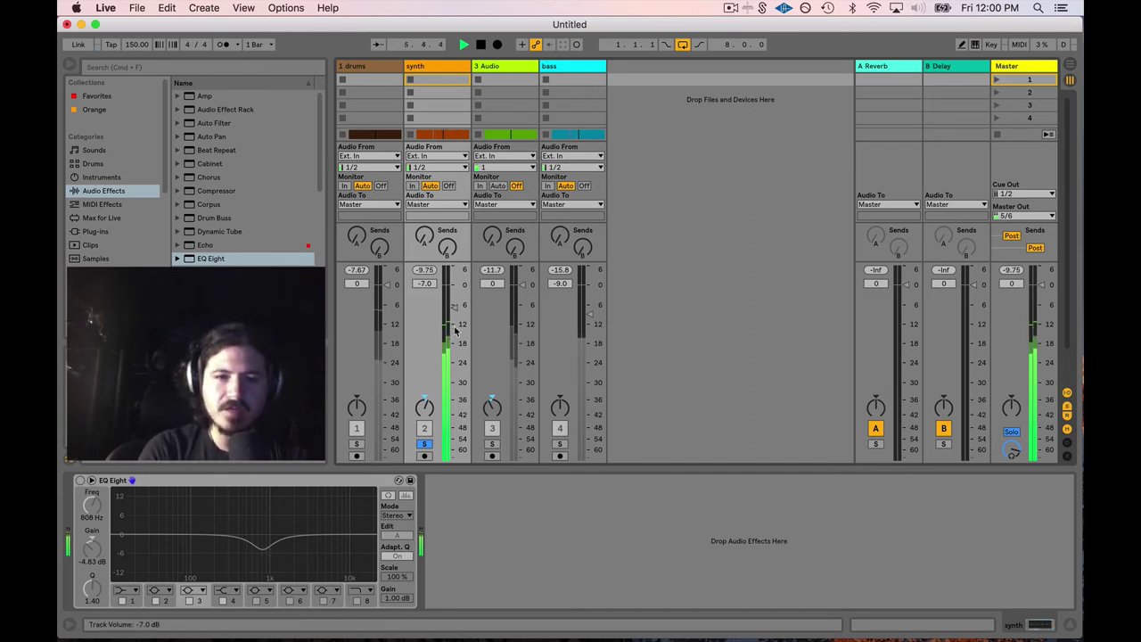
click(79, 481)
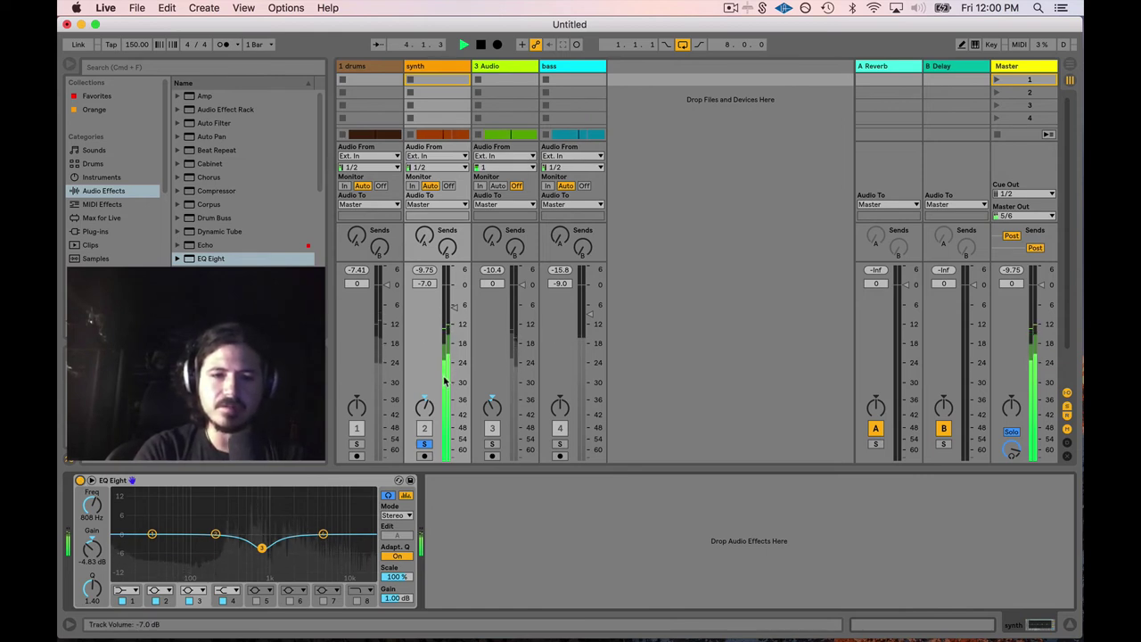
click(80, 482)
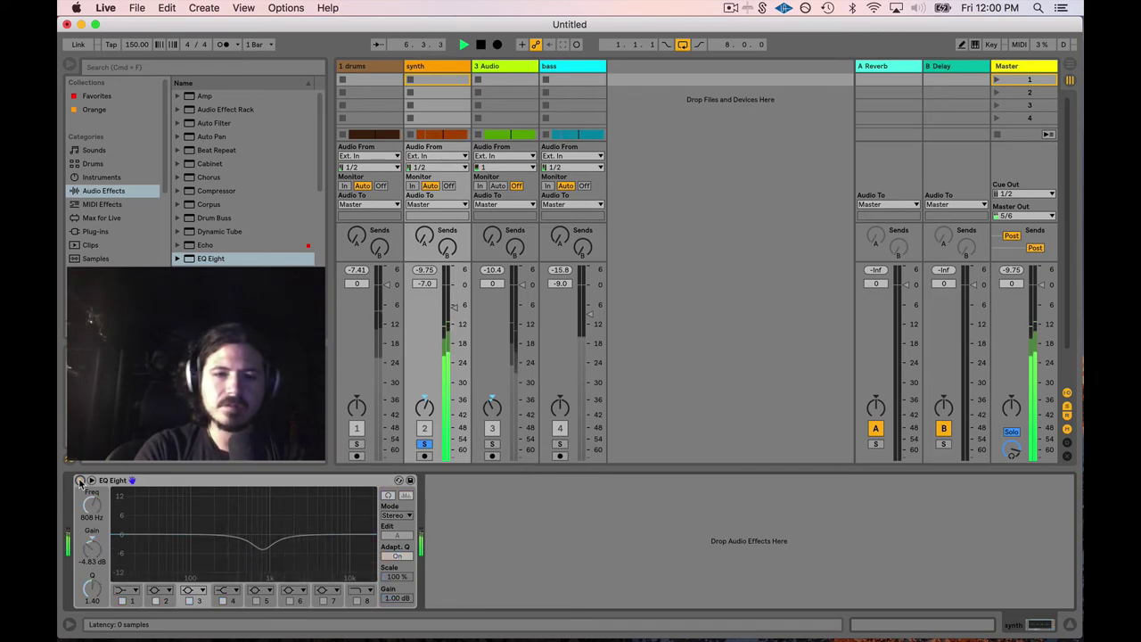
click(79, 481)
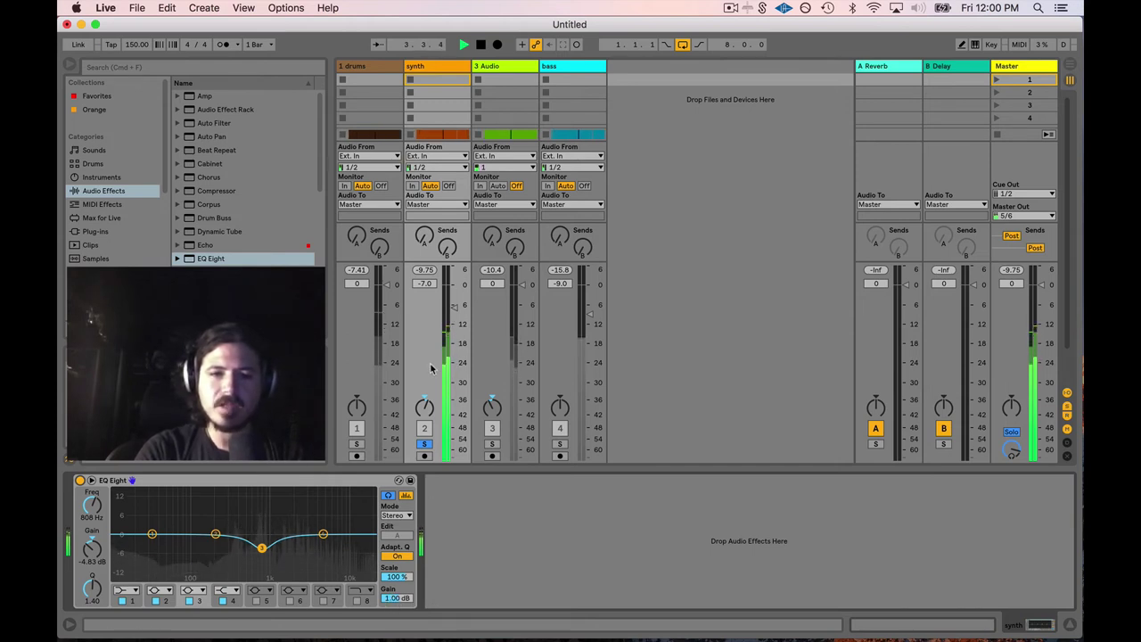
click(79, 480)
click(79, 480)
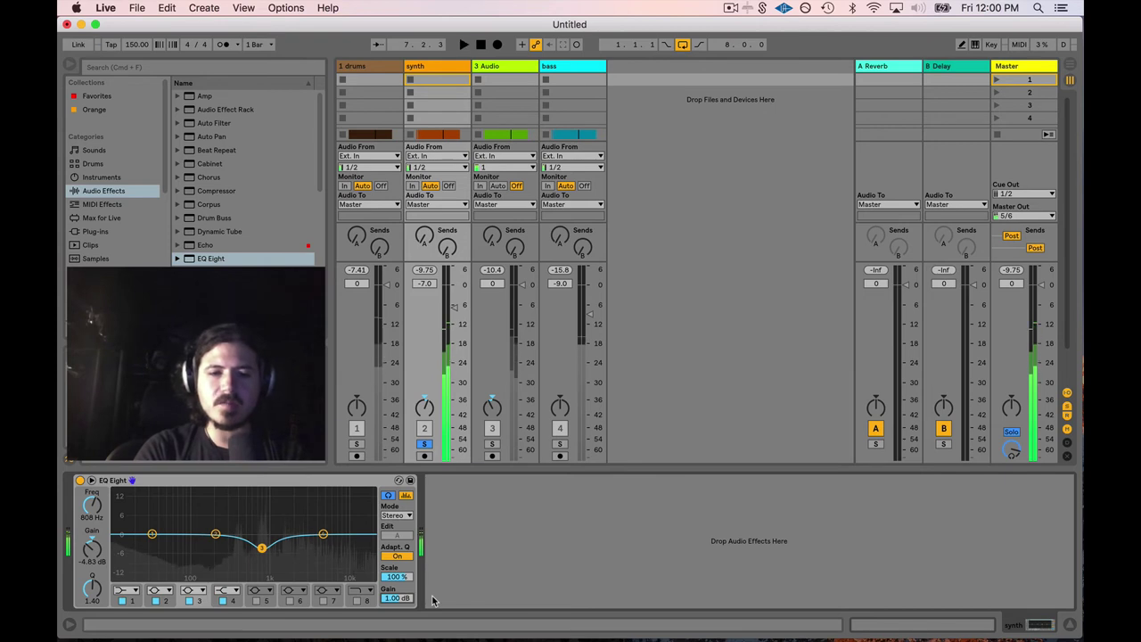
key(space)
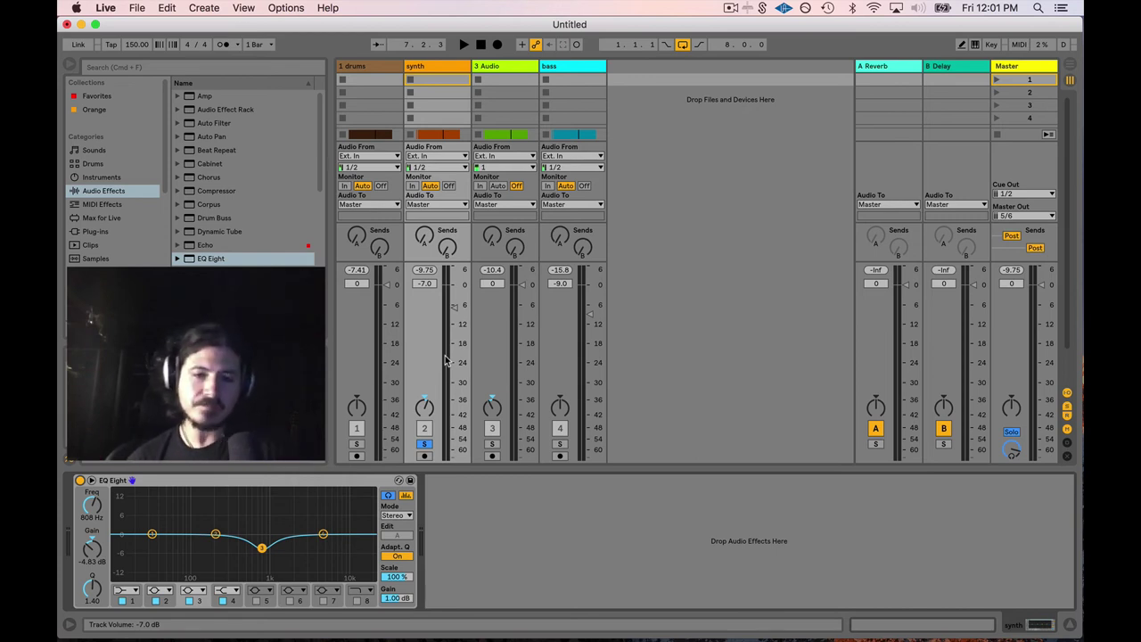
click(426, 444)
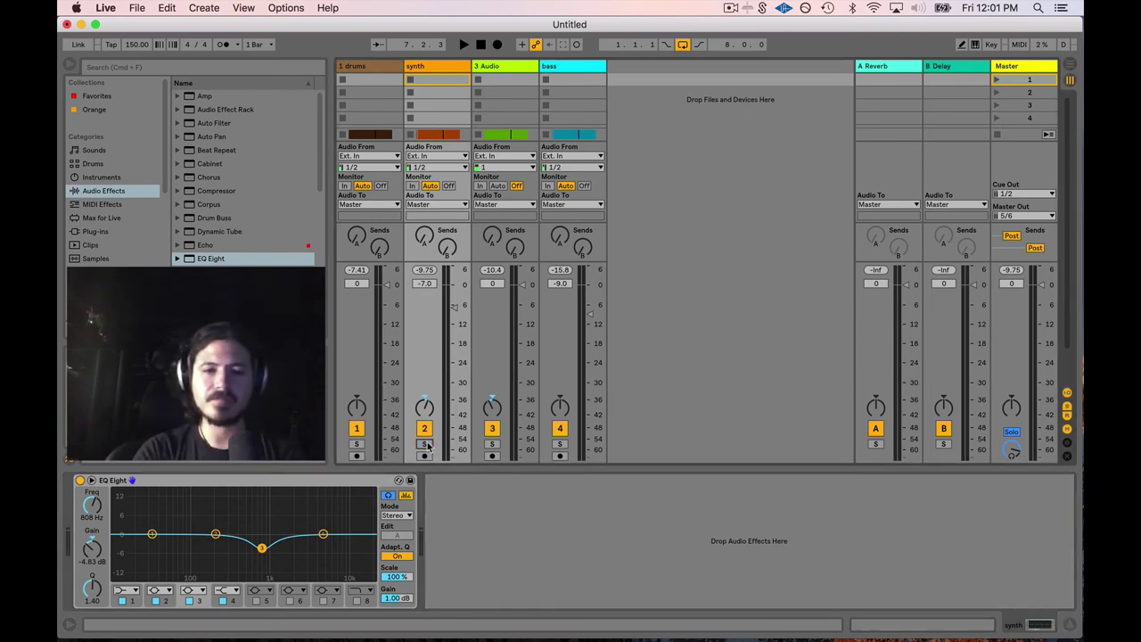
Back in Arrangement view, solo and play the bass from the start, then un-solo it
click(1071, 65)
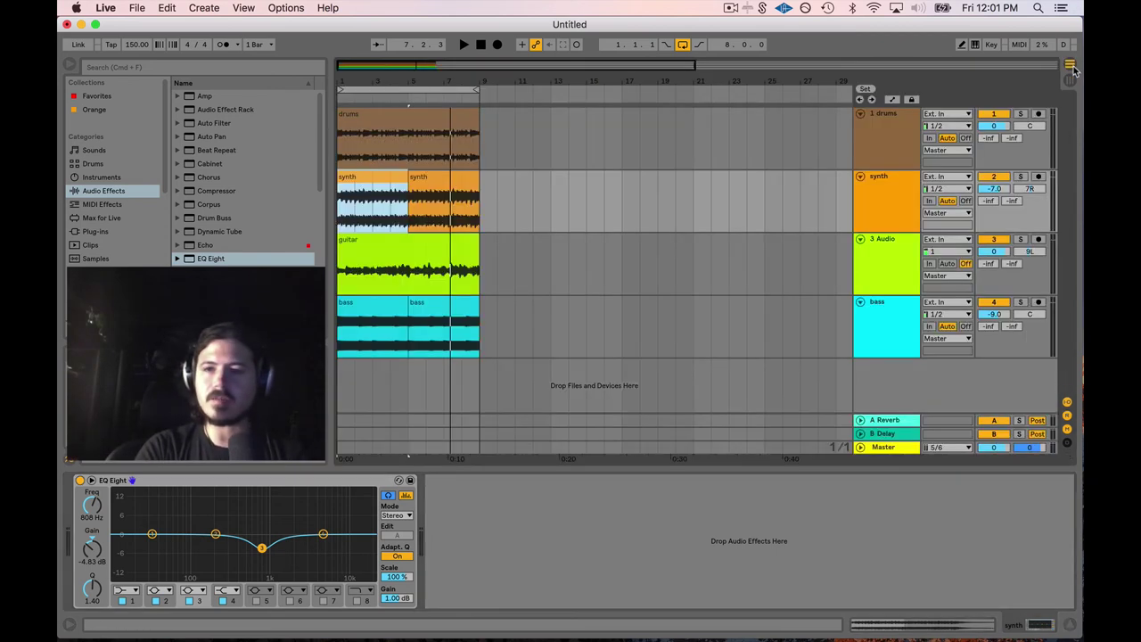
click(1020, 303)
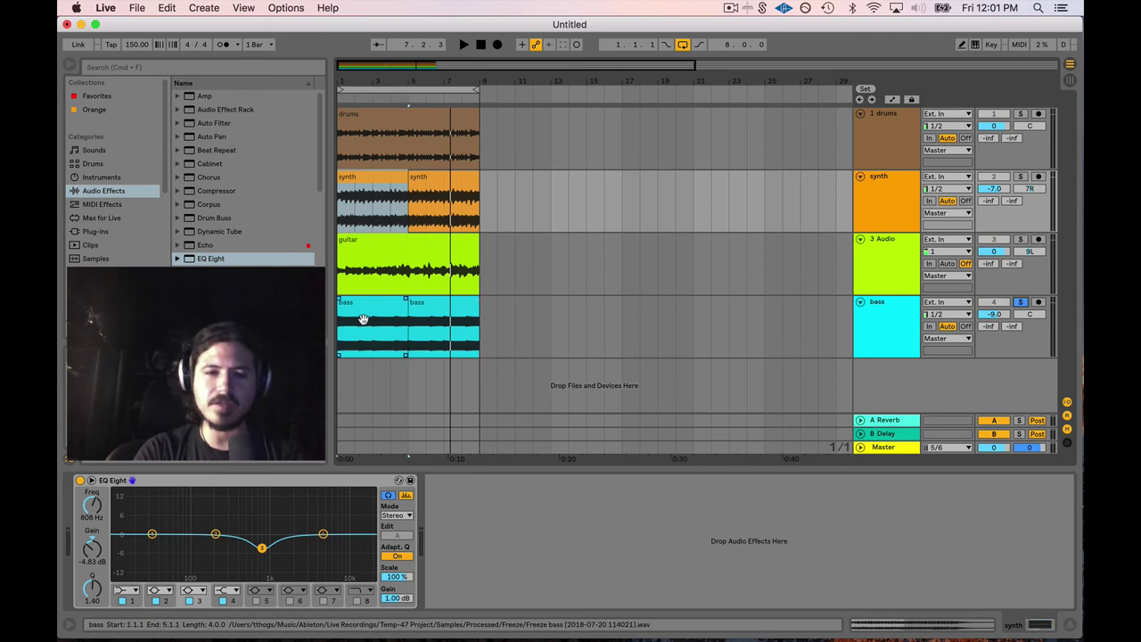
click(448, 345)
key(space)
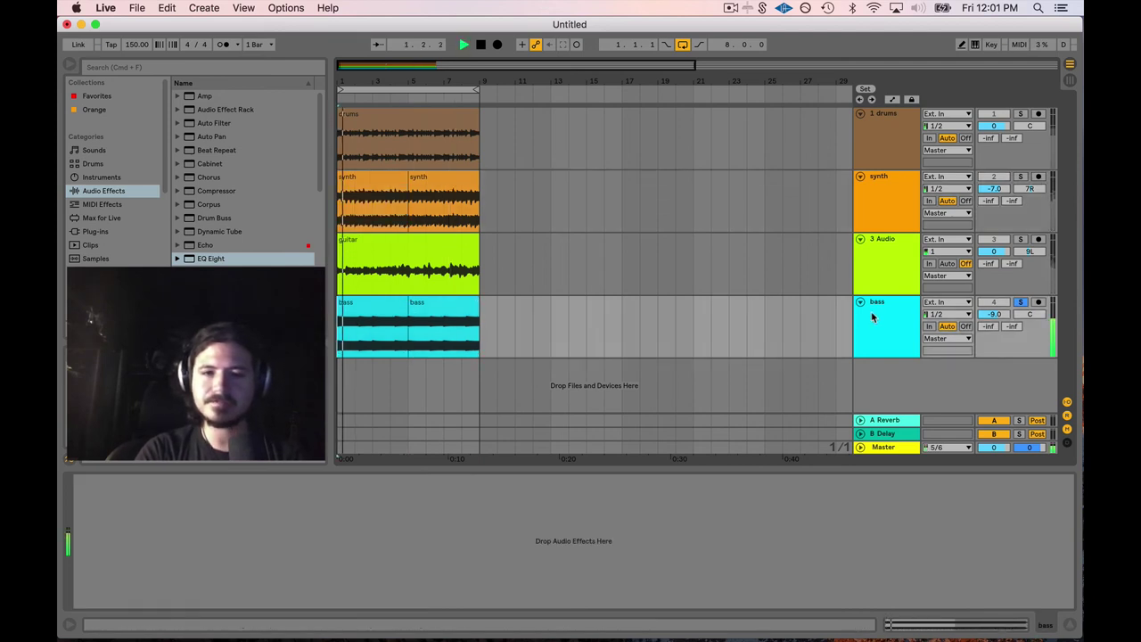
click(870, 311)
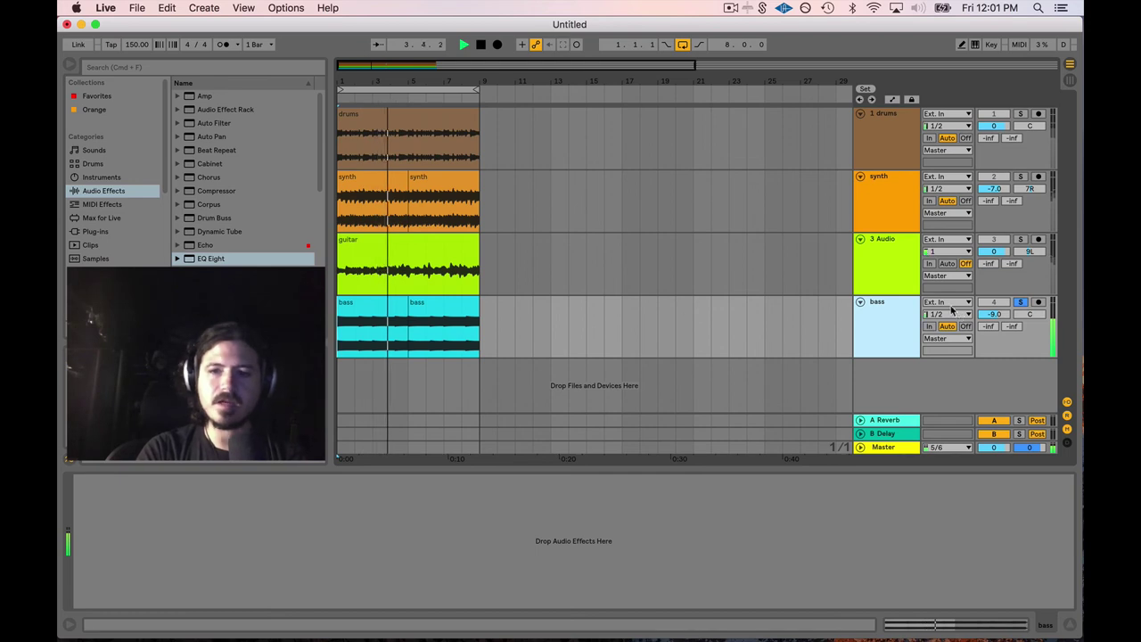
key(space)
click(915, 296)
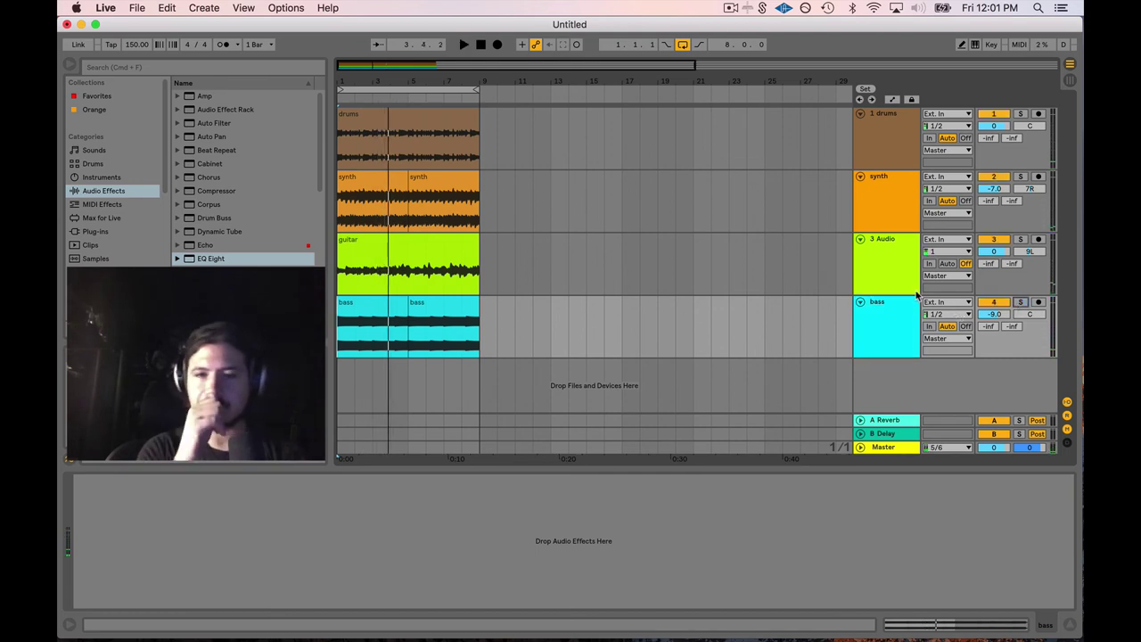
Select the drums track, reset the start to the song beginning, and enter Key Map mode
click(888, 119)
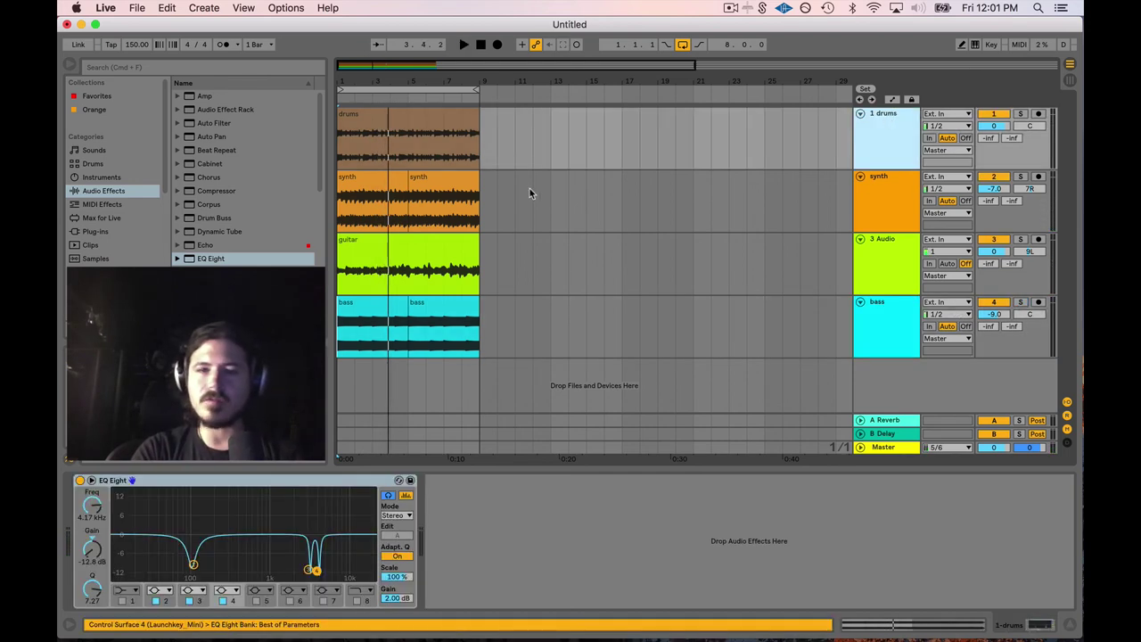
click(342, 159)
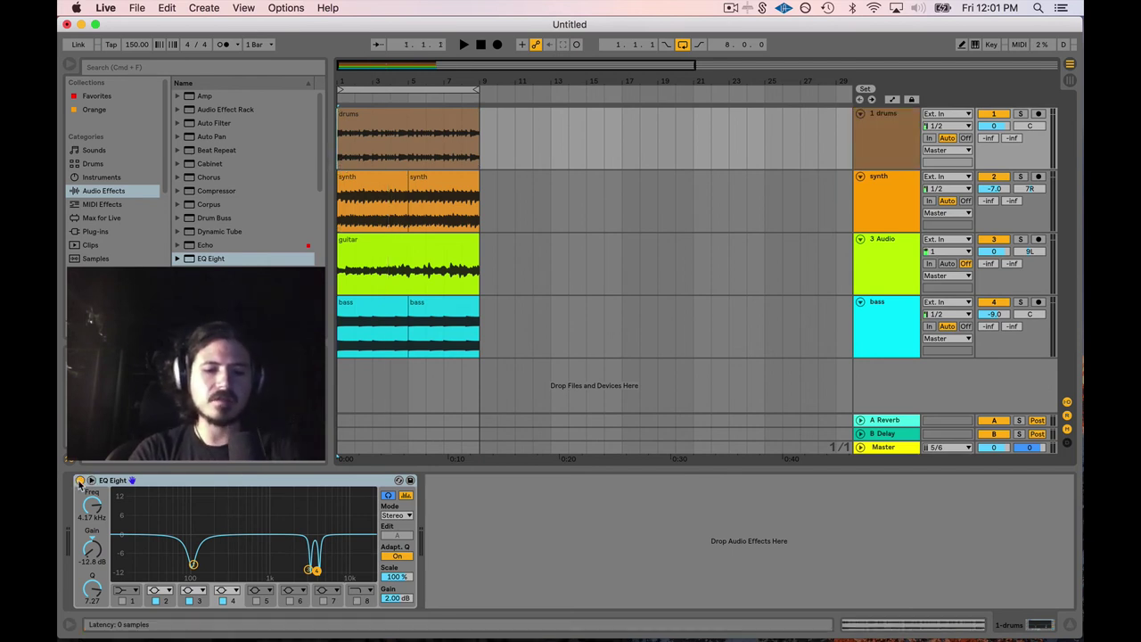
click(991, 44)
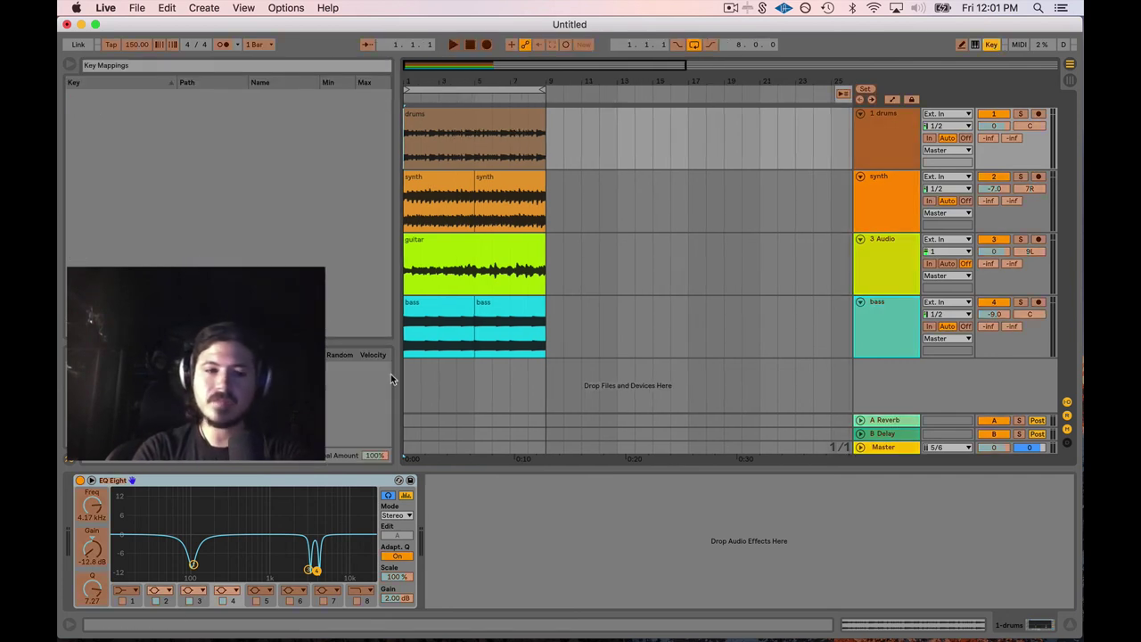
Assign Q to the EQ Eight activator on drums, synth and 3 Audio, then exit Key Map mode
click(880, 116)
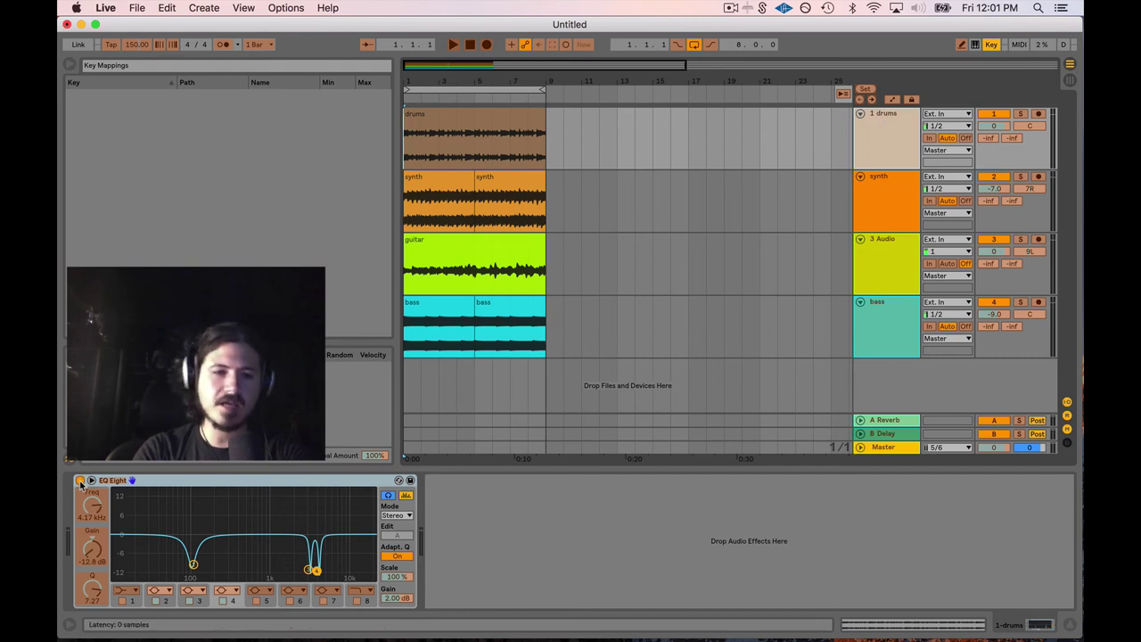
click(198, 491)
key(q)
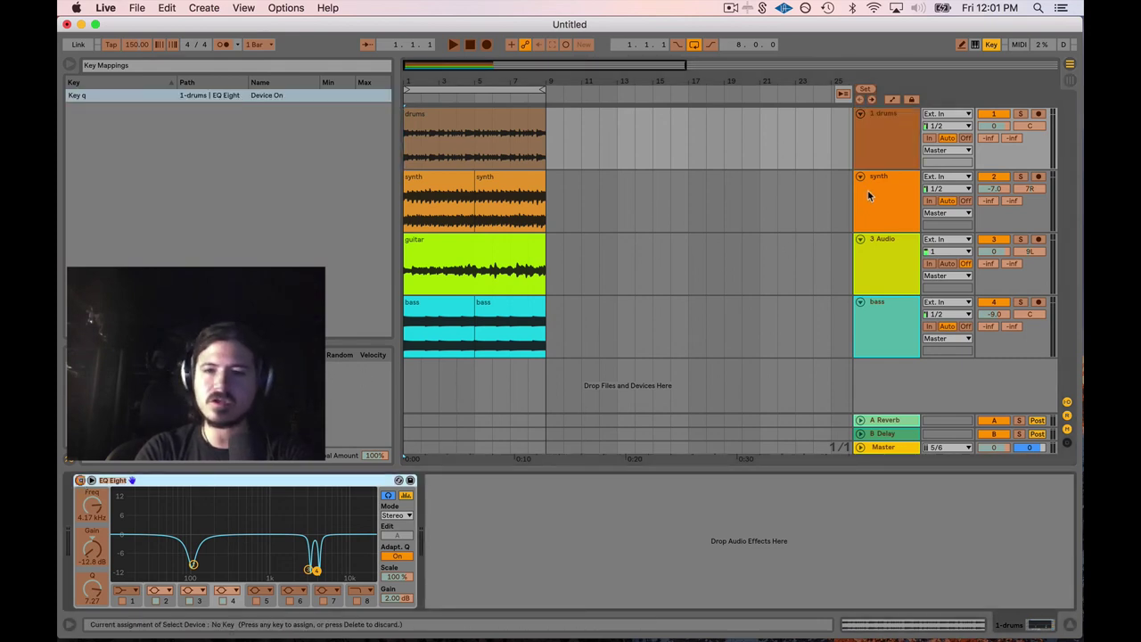
click(869, 190)
click(90, 481)
key(q)
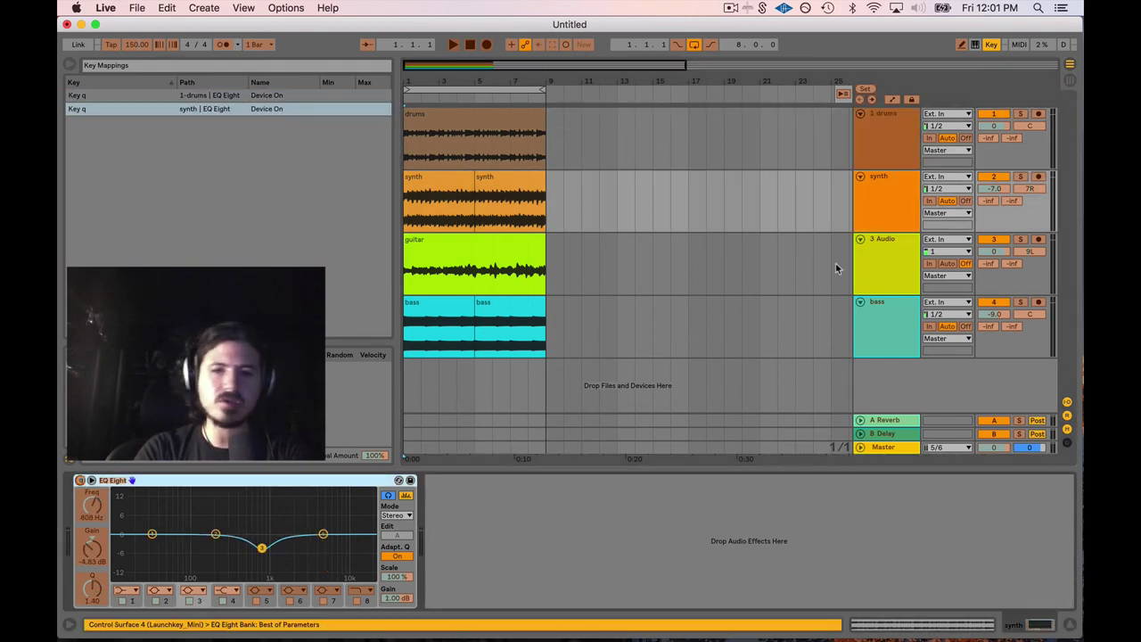
click(916, 243)
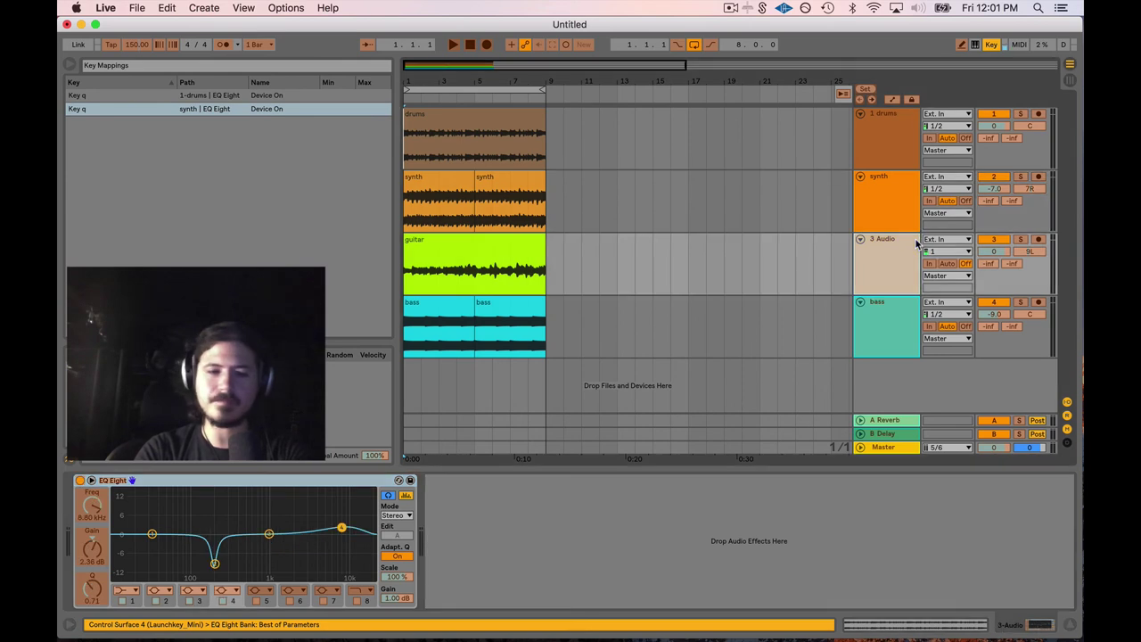
click(90, 480)
key(q)
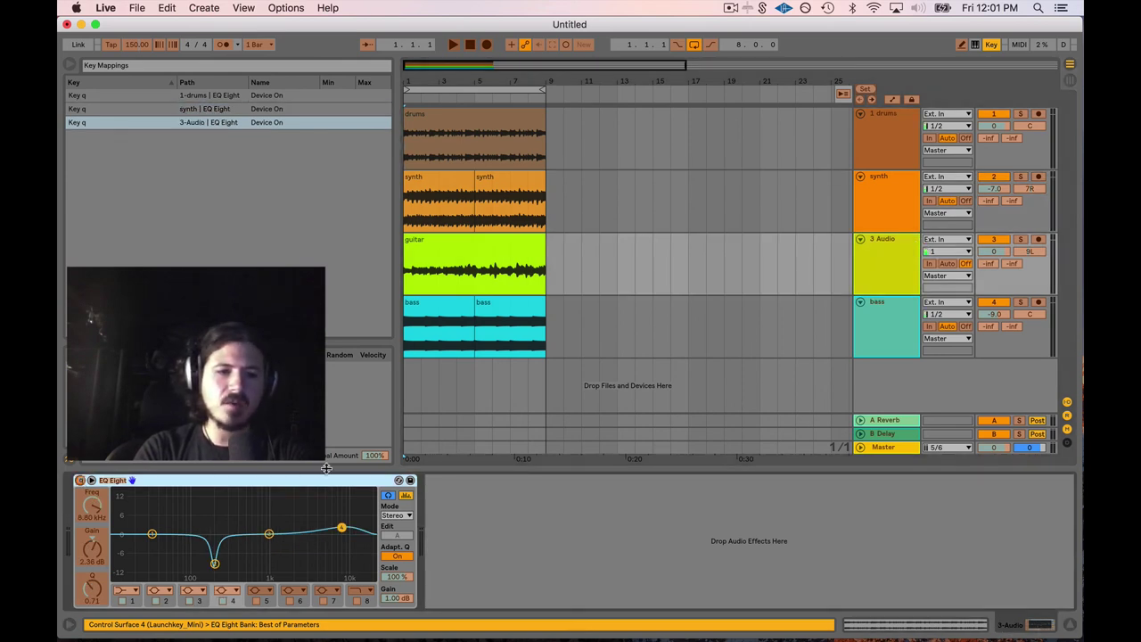
click(996, 45)
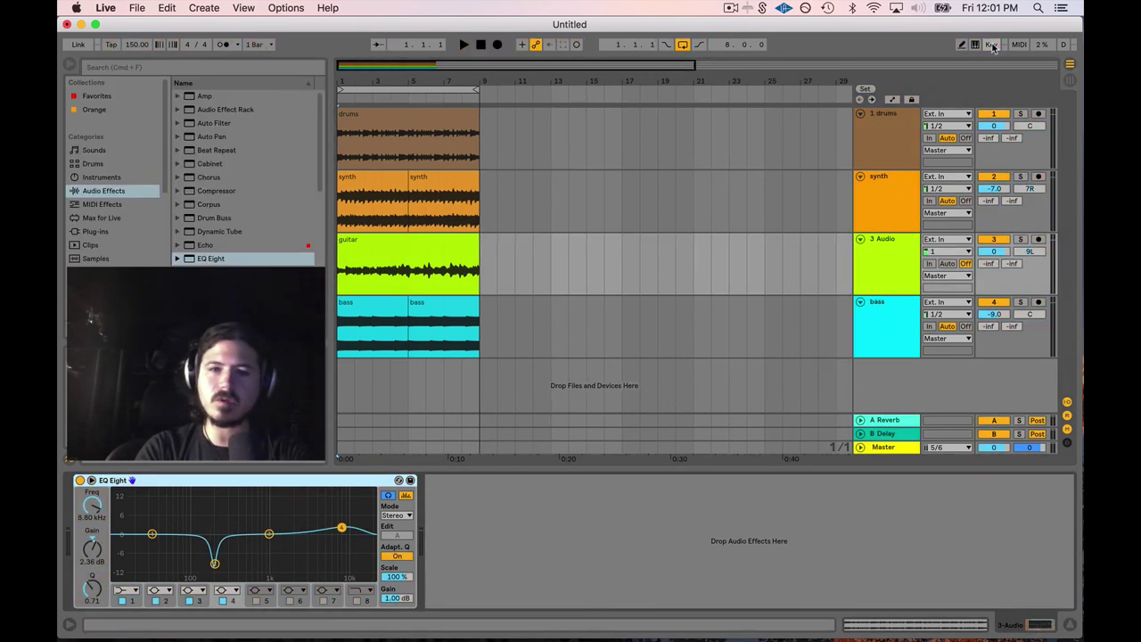
click(874, 178)
key(q)
key(q)
click(892, 142)
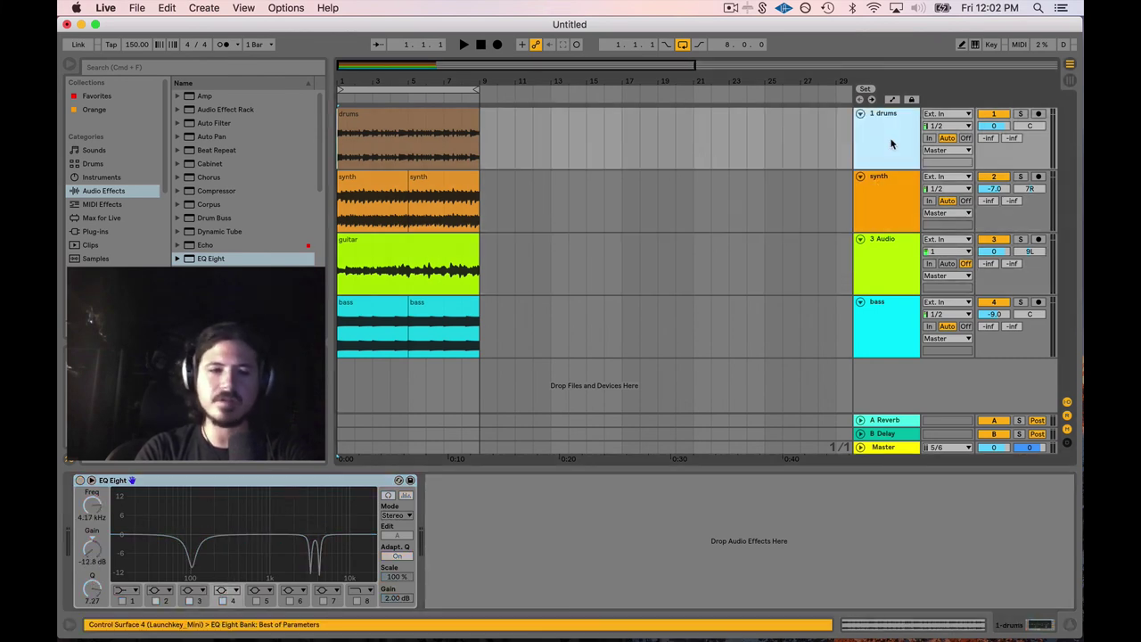
key(q)
click(888, 258)
click(891, 210)
key(q)
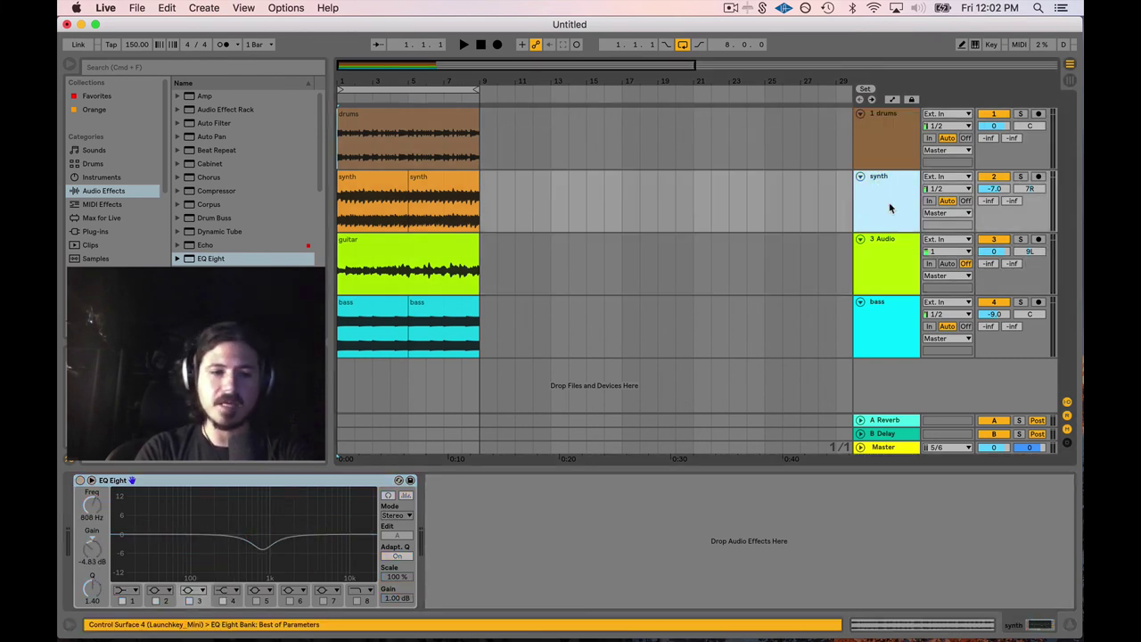
key(q)
click(888, 242)
click(889, 203)
click(885, 122)
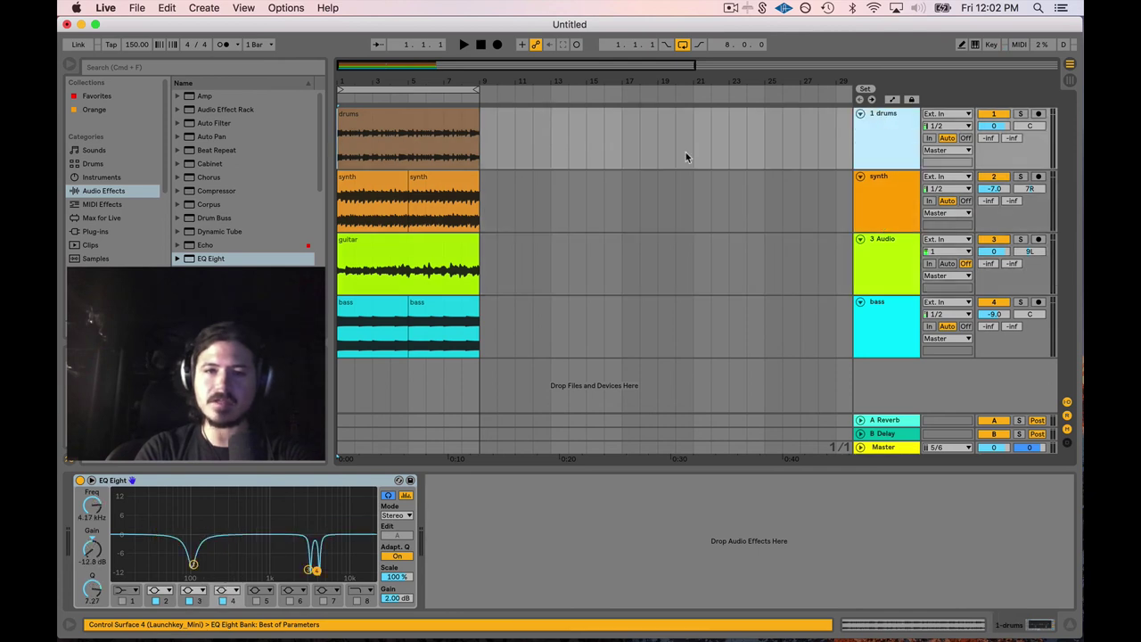
key(q)
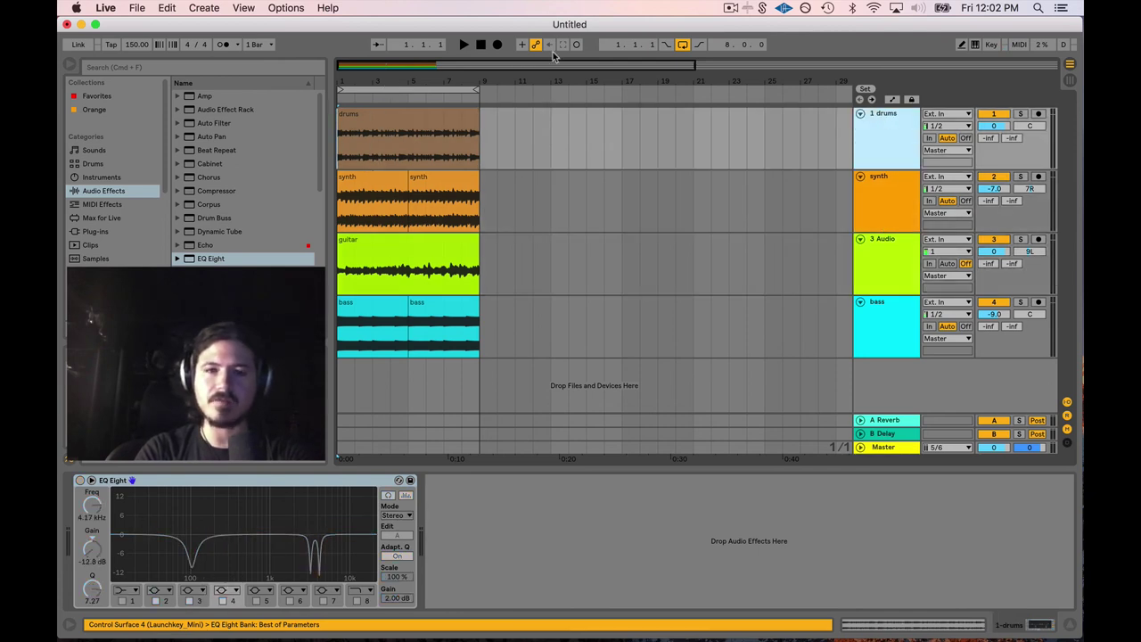
click(463, 44)
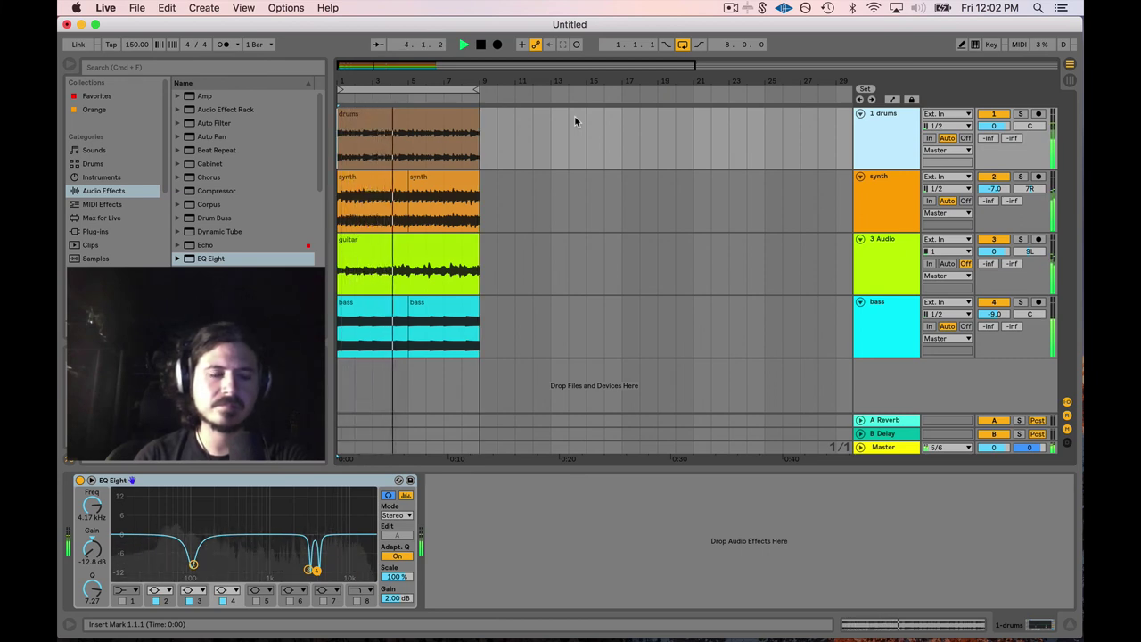
key(0)
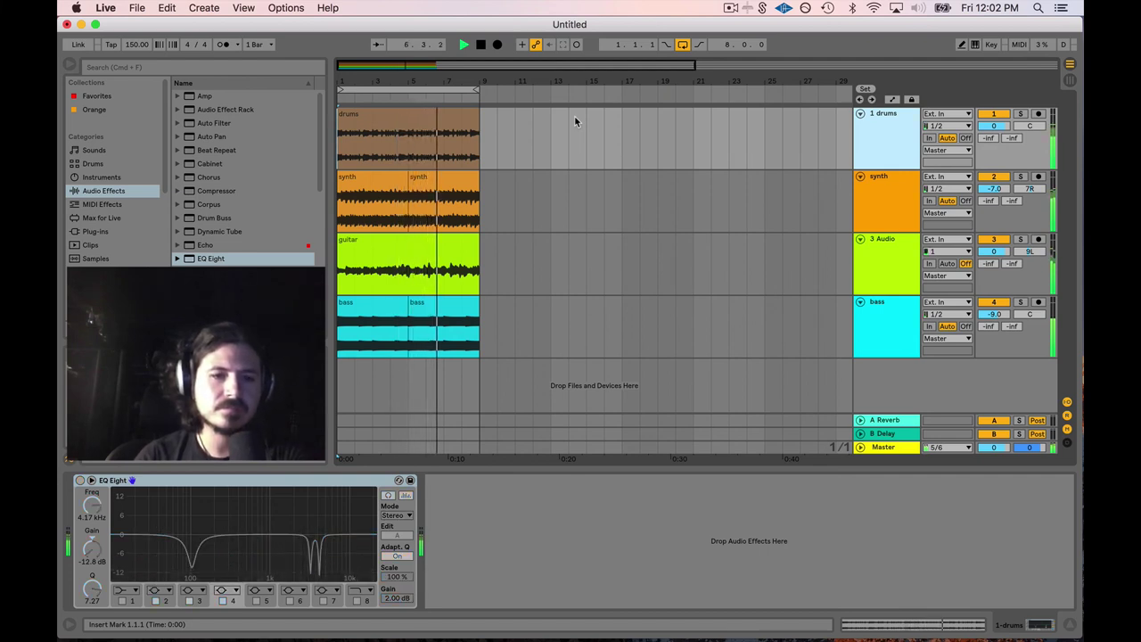
key(0)
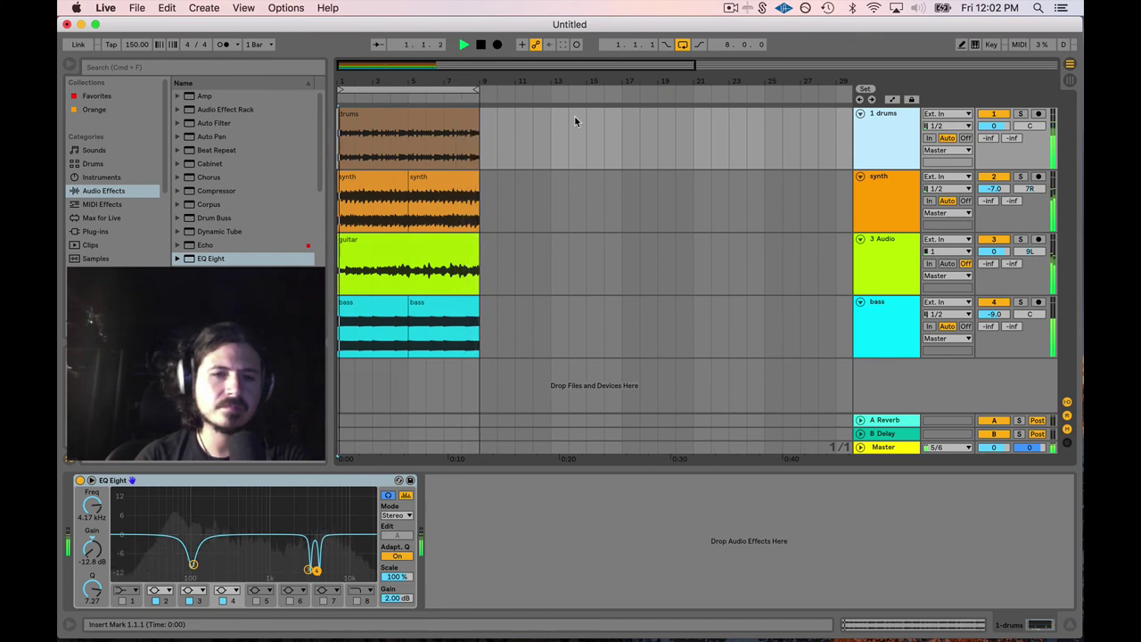
key(0)
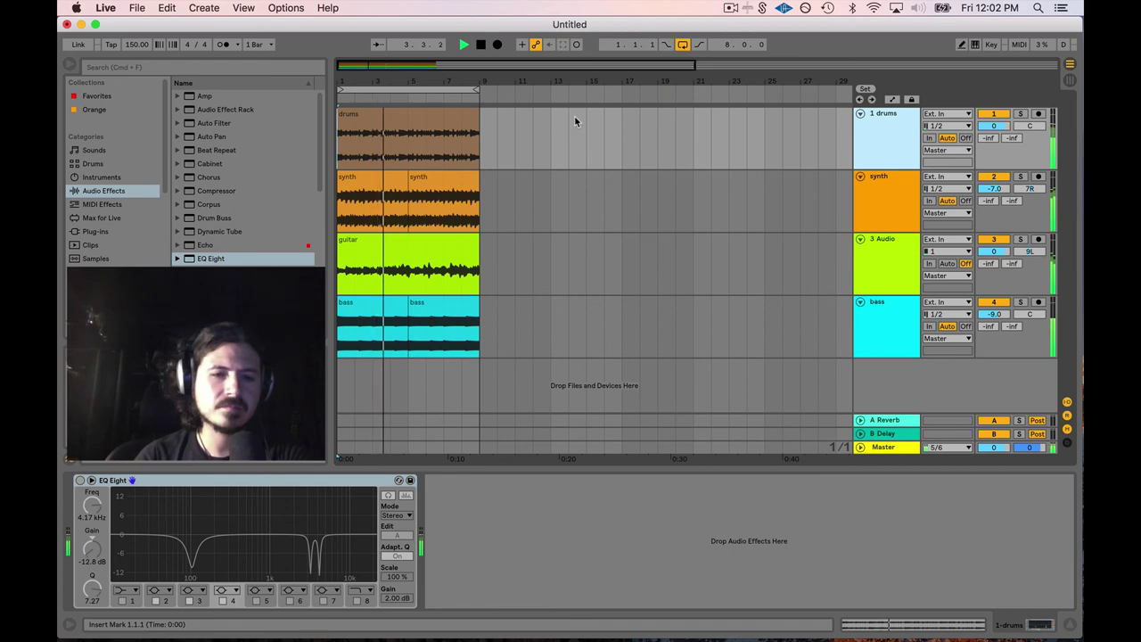
key(0)
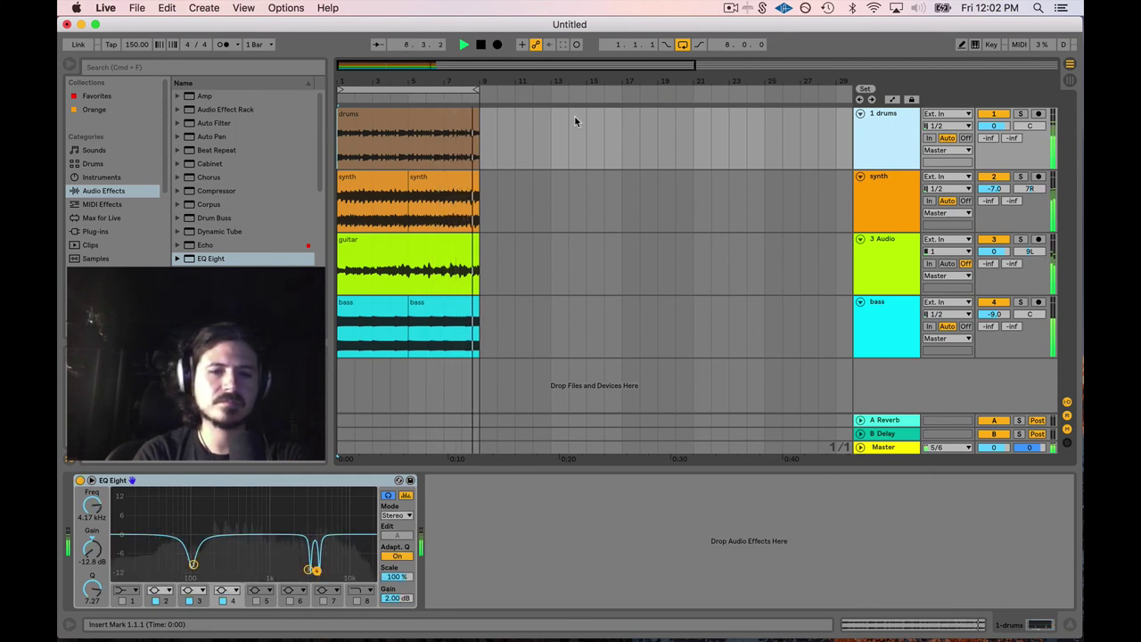
key(space)
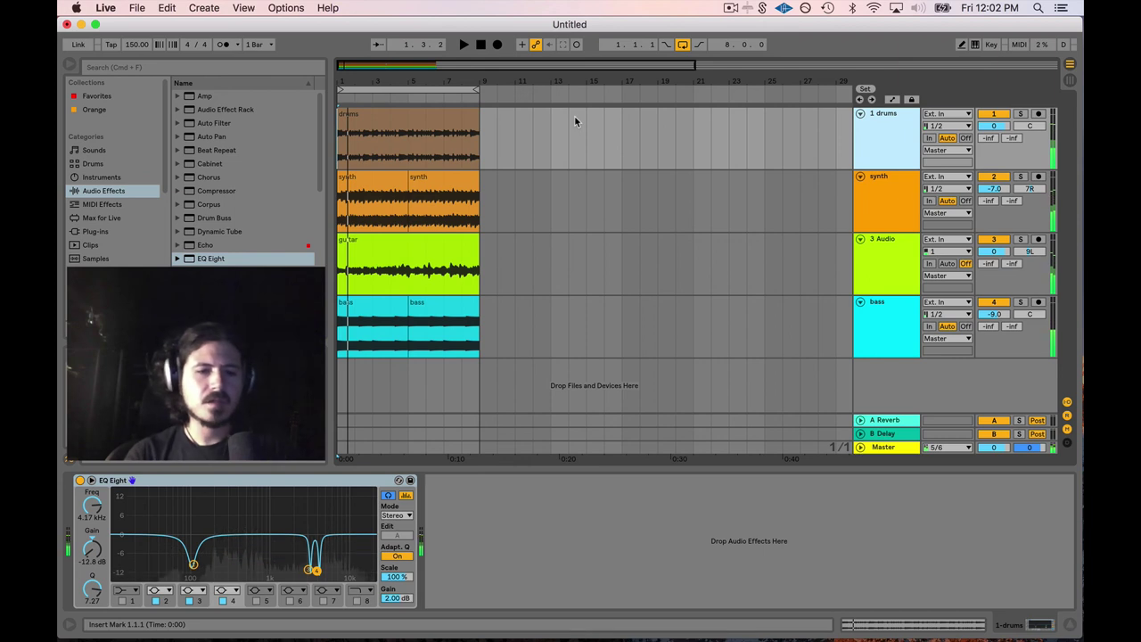